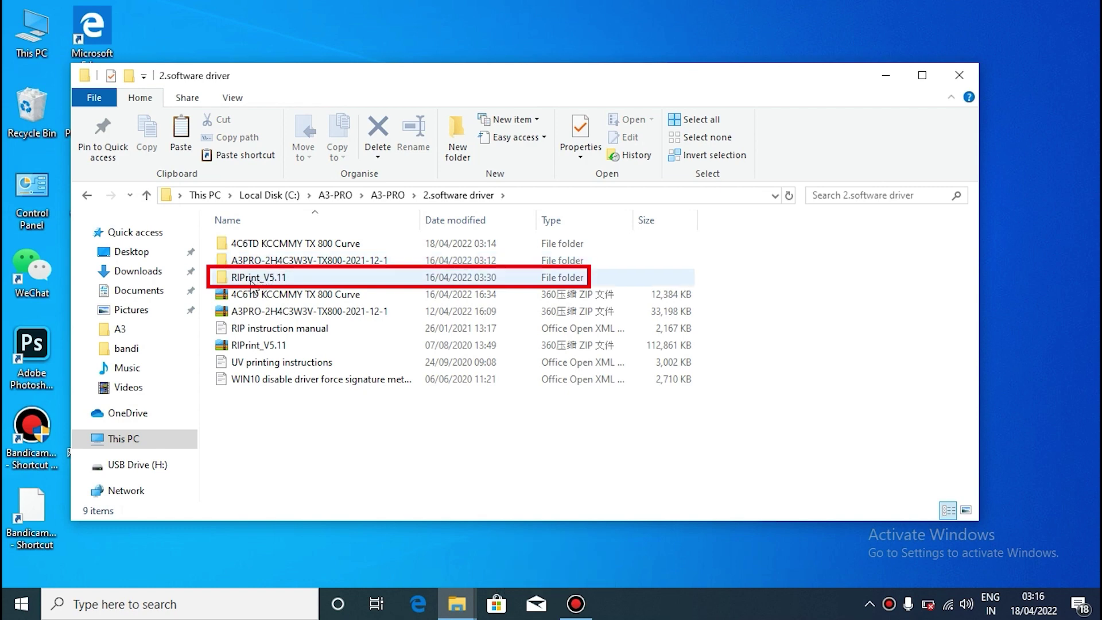
Step: Open the RIPrint_V5.11 folder and run the RIPrint_V5.11_UV_PNHD_setup installer
{"action": "mouse_move", "coordinate": [236, 281]}
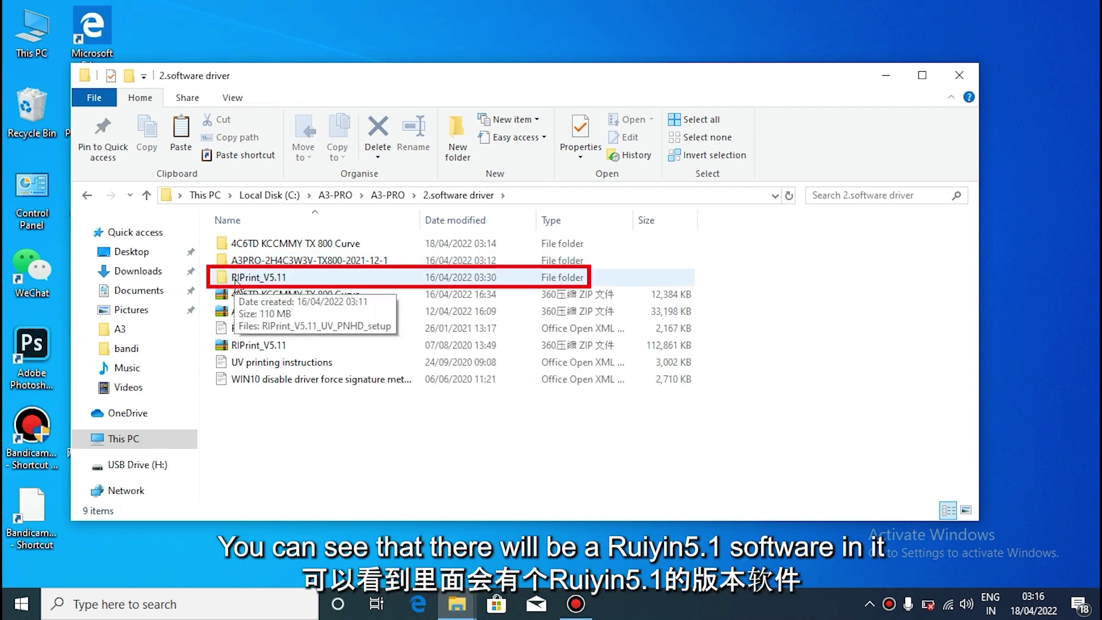
{"action": "double_click", "coordinate": [287, 281]}
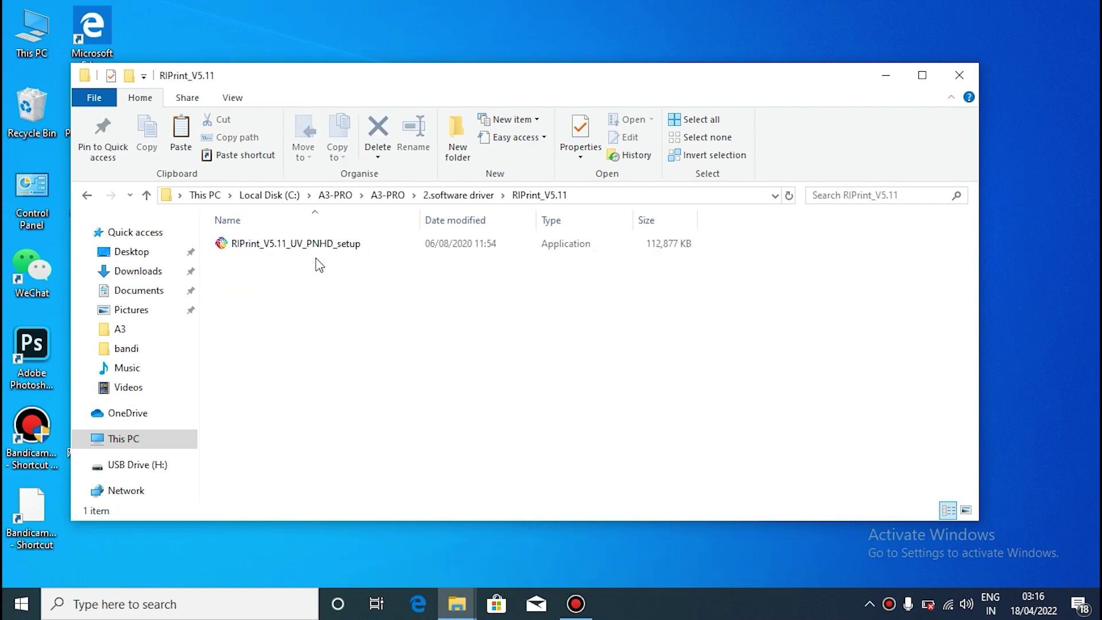
{"action": "double_click", "coordinate": [458, 246]}
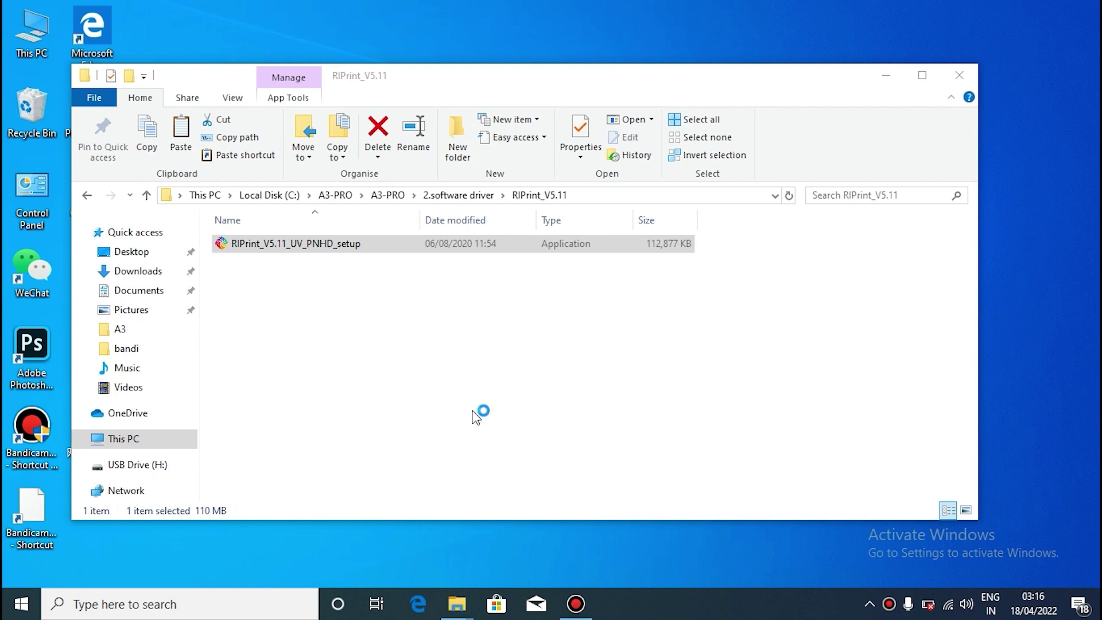
Step: Accept the licence and install RIPrint to the default location with desktop and Quick Launch icons
{"action": "left_click", "coordinate": [651, 442]}
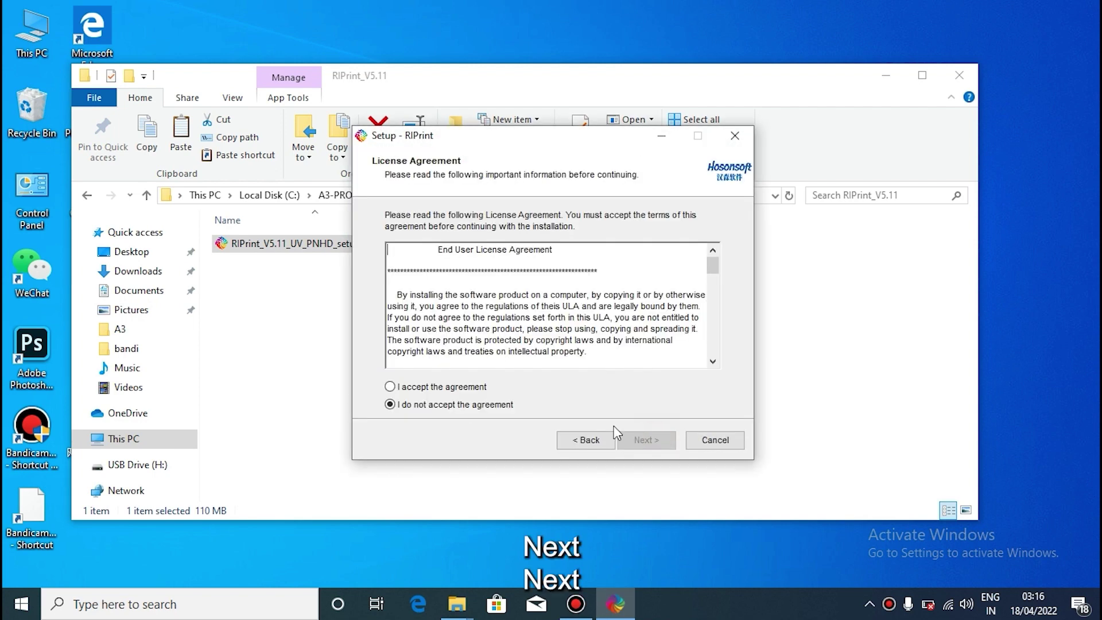
{"action": "left_click", "coordinate": [438, 389]}
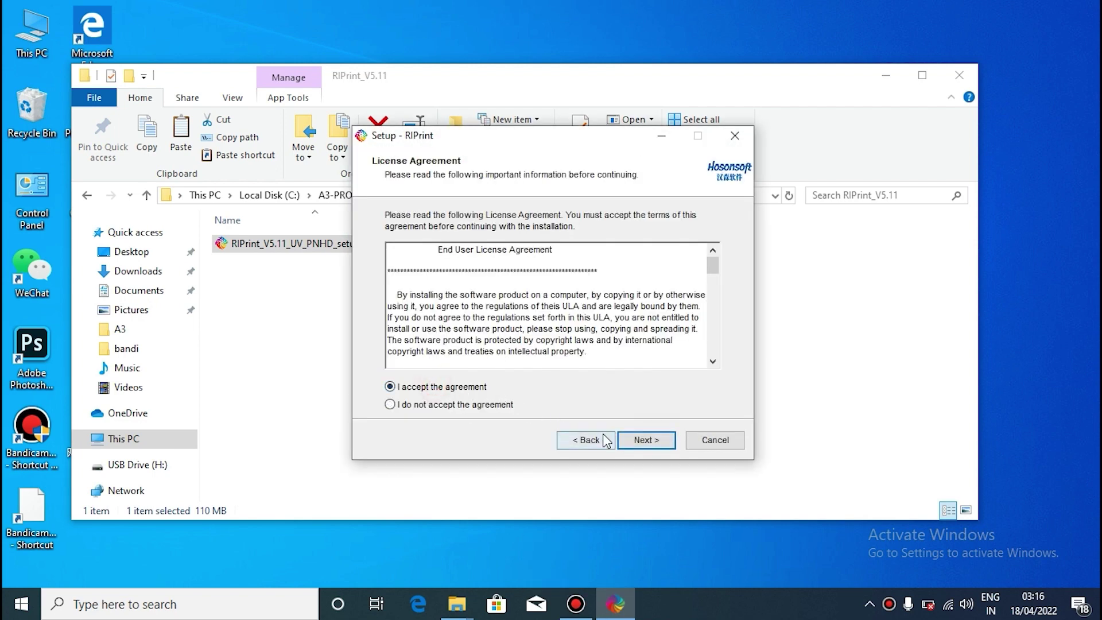
{"action": "left_click", "coordinate": [637, 439]}
{"action": "left_click", "coordinate": [641, 440]}
{"action": "left_click", "coordinate": [643, 441]}
{"action": "left_click", "coordinate": [641, 441]}
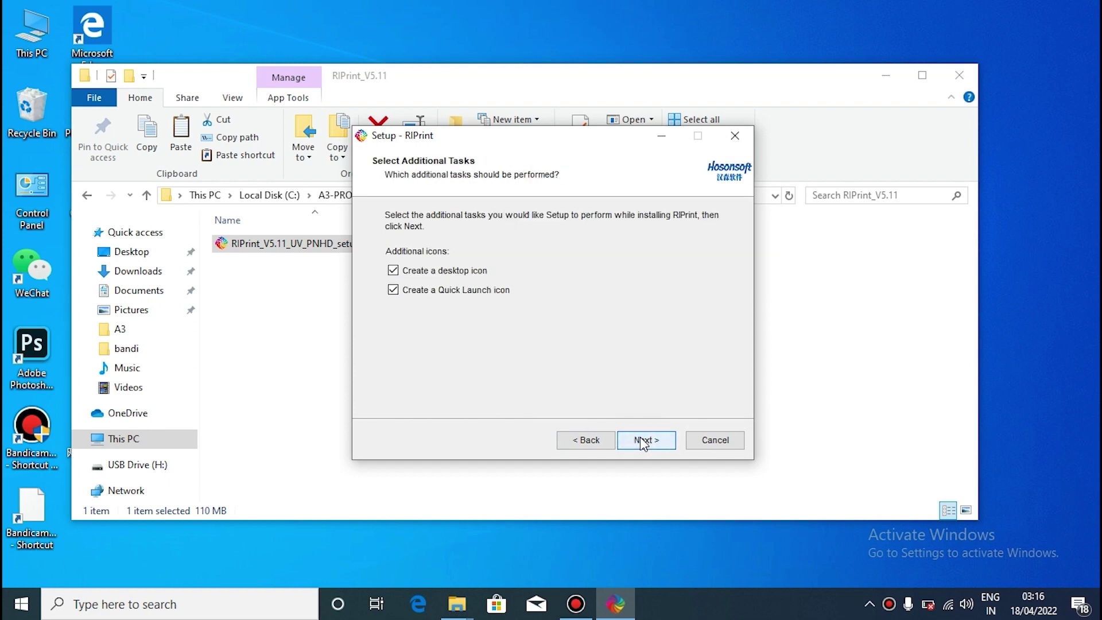
{"action": "left_click", "coordinate": [642, 441]}
{"action": "left_click", "coordinate": [644, 441]}
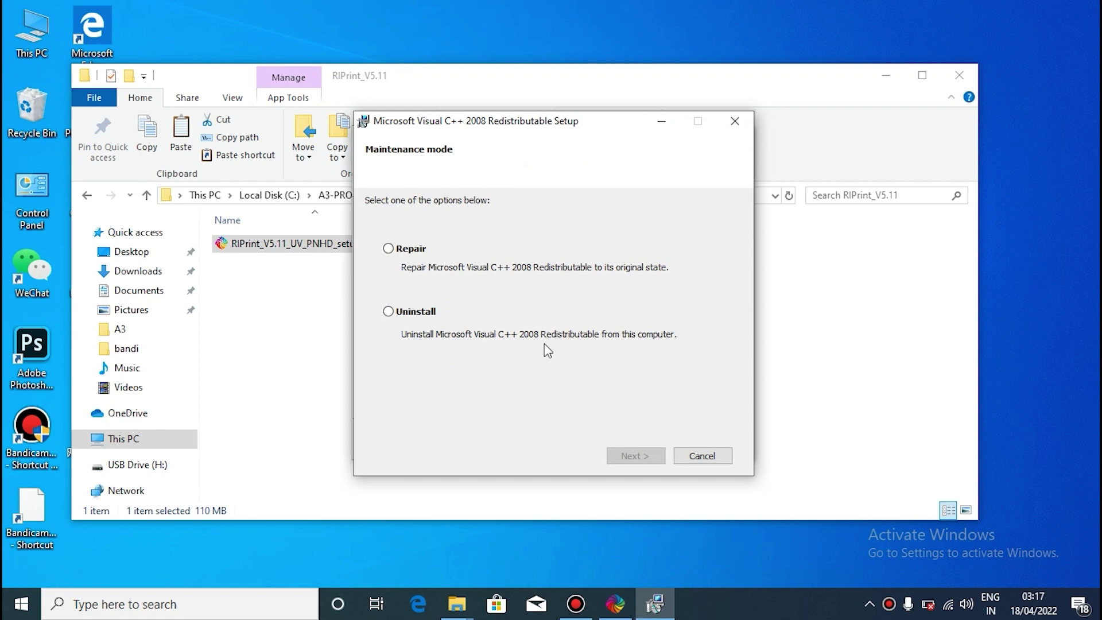
Step: Repair the Microsoft Visual C++ 2008 Redistributable and close the completed setup
{"action": "left_click", "coordinate": [399, 247]}
{"action": "left_click", "coordinate": [637, 456]}
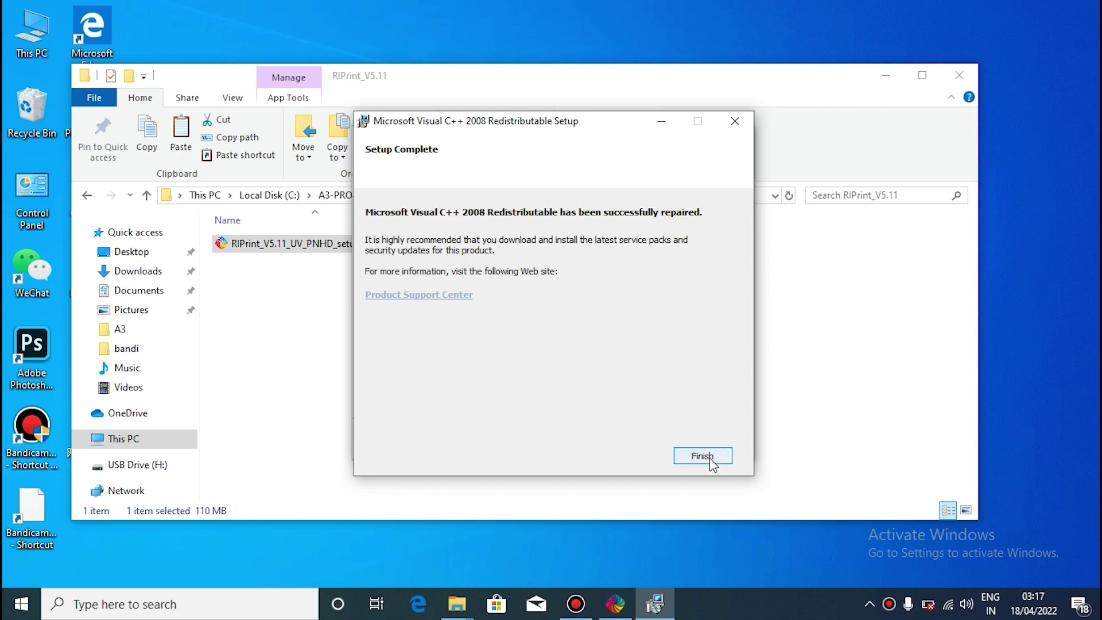
{"action": "left_click", "coordinate": [709, 457]}
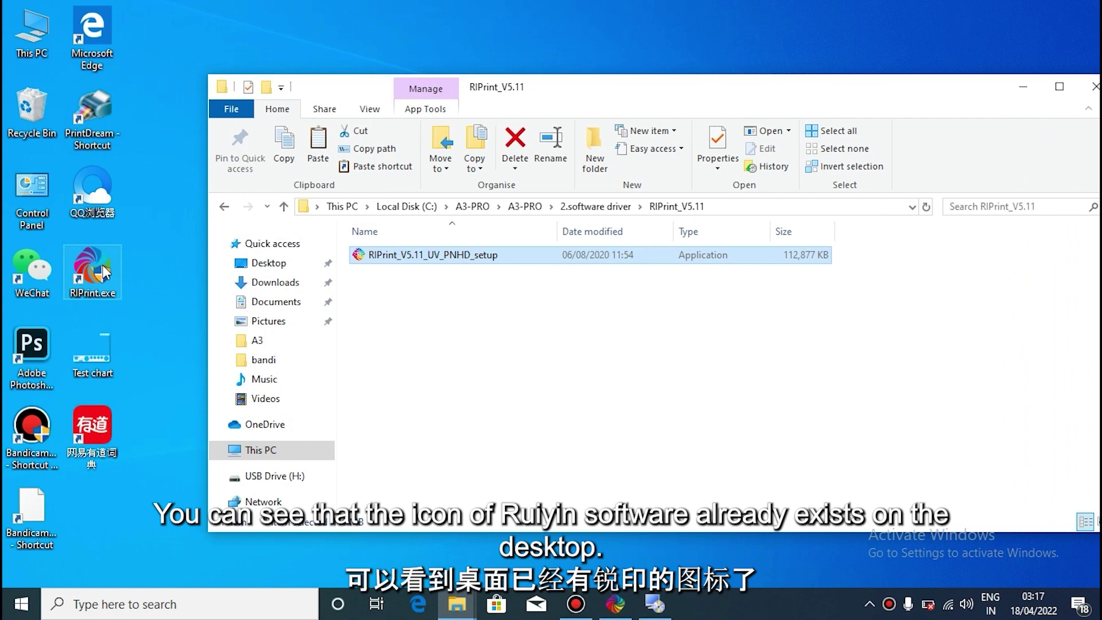
Step: Copy EPS-TX800 from Tianwei KCCMMY TX 800 Curve, then open RIPrint.exe's file location
{"action": "left_click", "coordinate": [581, 211]}
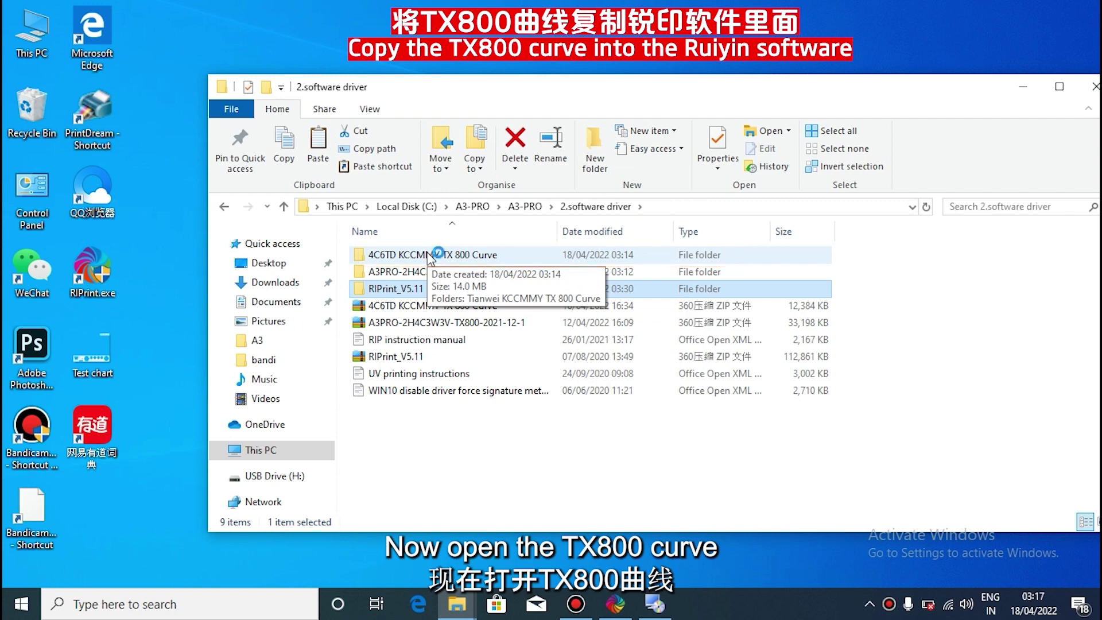
{"action": "double_click", "coordinate": [487, 256]}
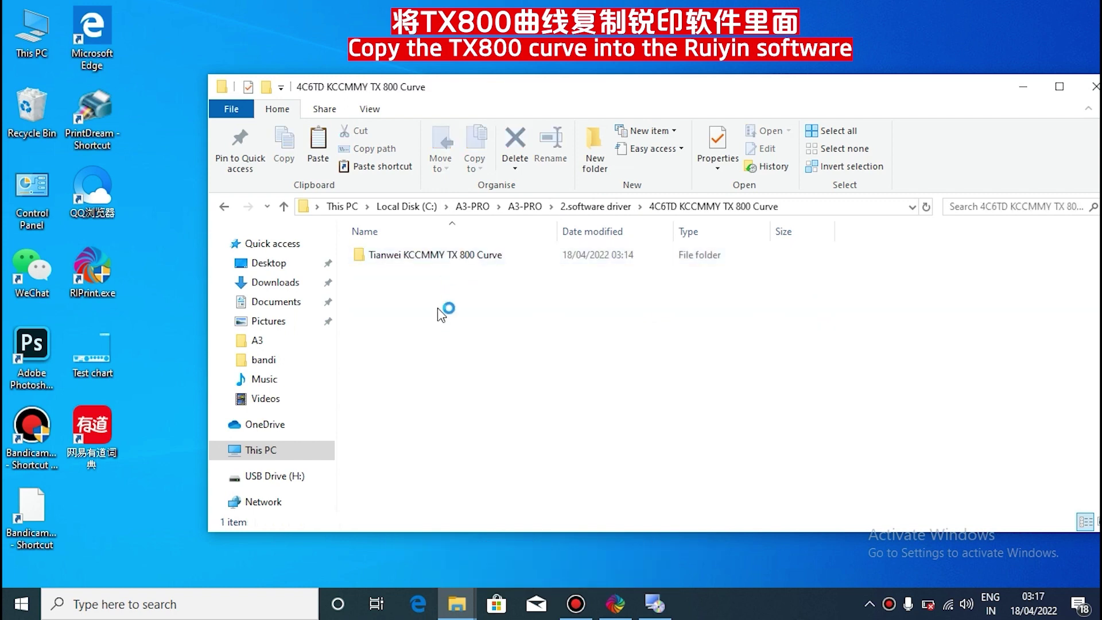
{"action": "double_click", "coordinate": [466, 257]}
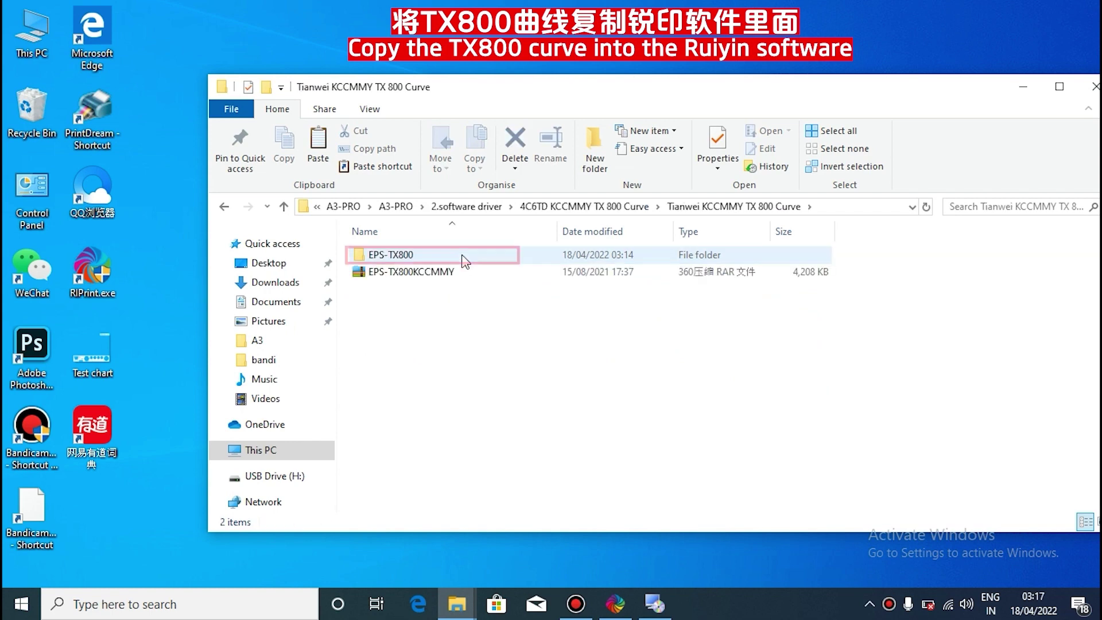
{"action": "left_click", "coordinate": [384, 255]}
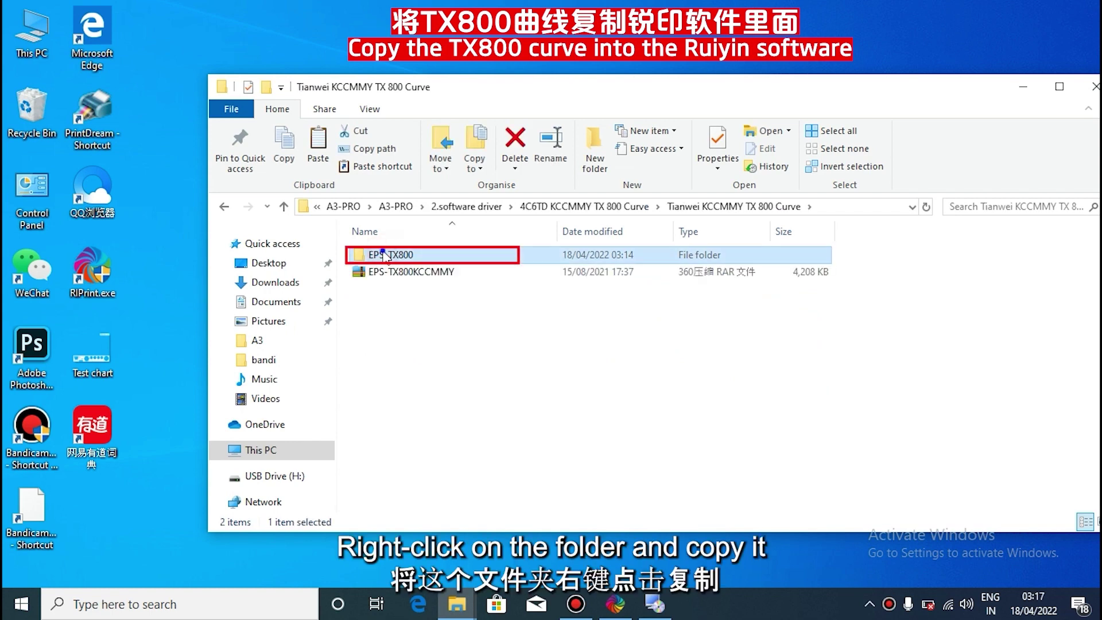
{"action": "right_click", "coordinate": [383, 252]}
{"action": "left_click", "coordinate": [419, 476]}
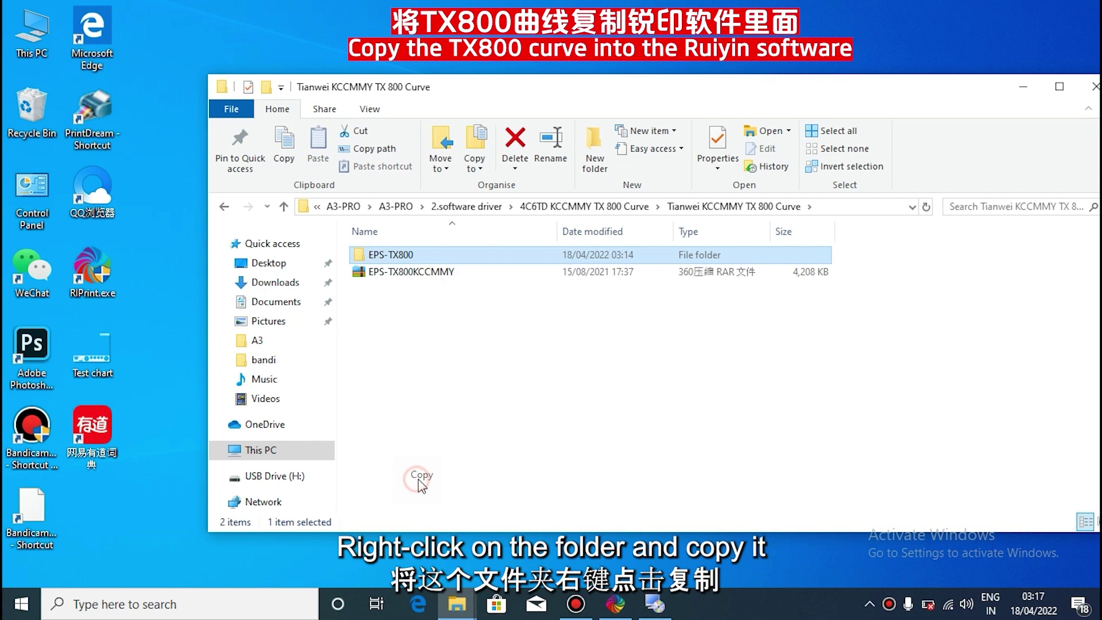
{"action": "right_click", "coordinate": [90, 276]}
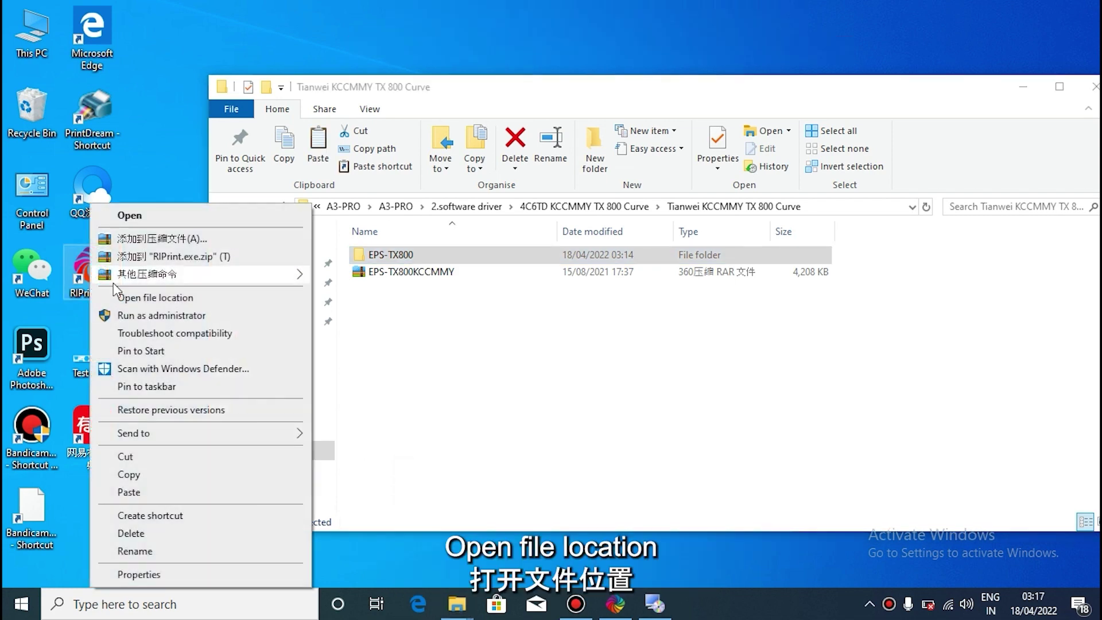
{"action": "left_click", "coordinate": [157, 298]}
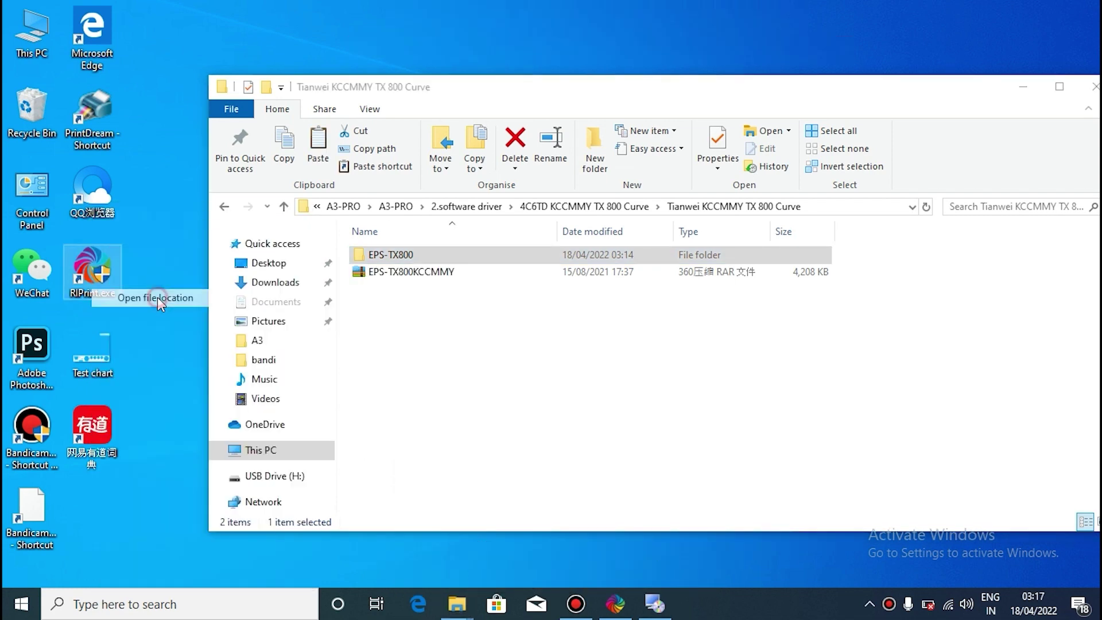
Step: Paste EPS-TX800 into Printer\hosonsoft-HS-UV, replacing the existing folder with administrator permission
{"action": "scroll", "coordinate": [241, 263], "scroll_direction": "up", "scroll_amount": 8}
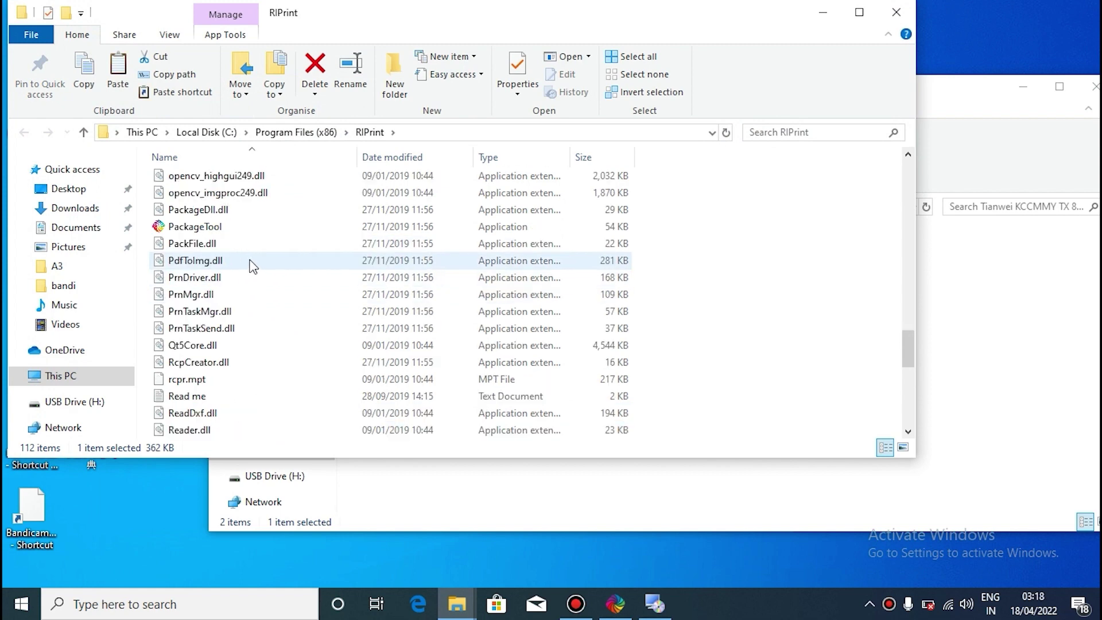
{"action": "scroll", "coordinate": [221, 263], "scroll_direction": "up", "scroll_amount": 15}
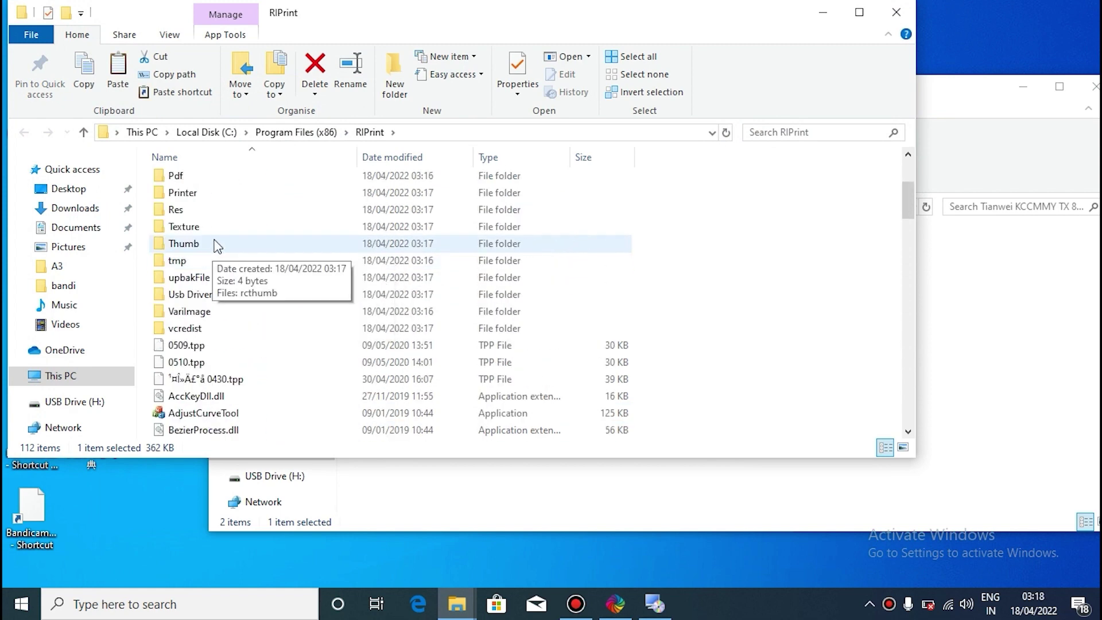
{"action": "scroll", "coordinate": [218, 275], "scroll_direction": "up", "scroll_amount": 3}
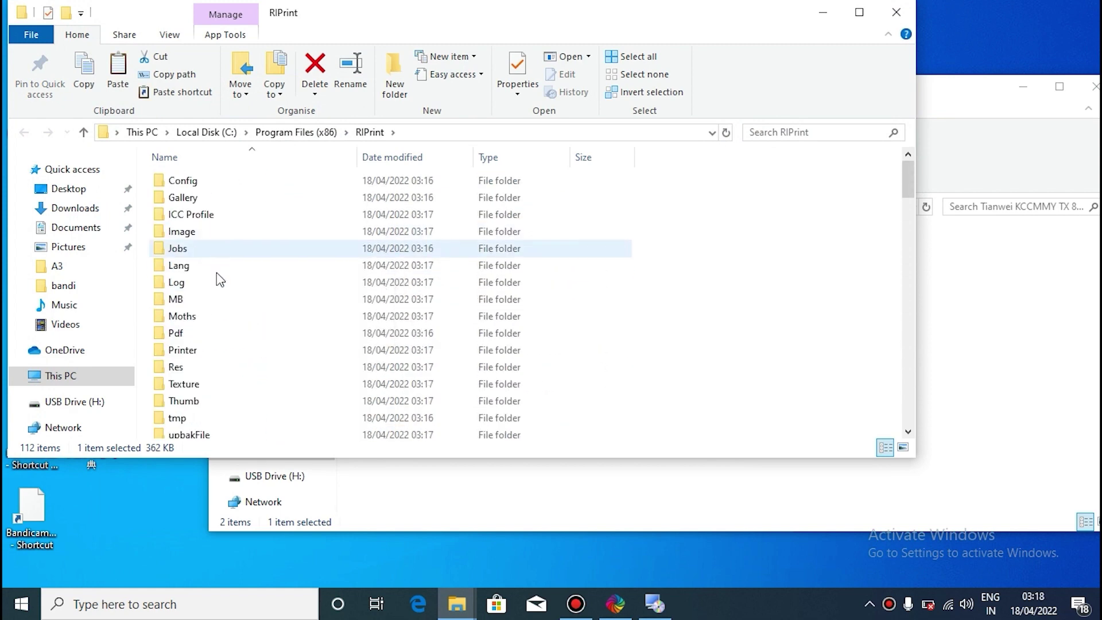
{"action": "double_click", "coordinate": [191, 351]}
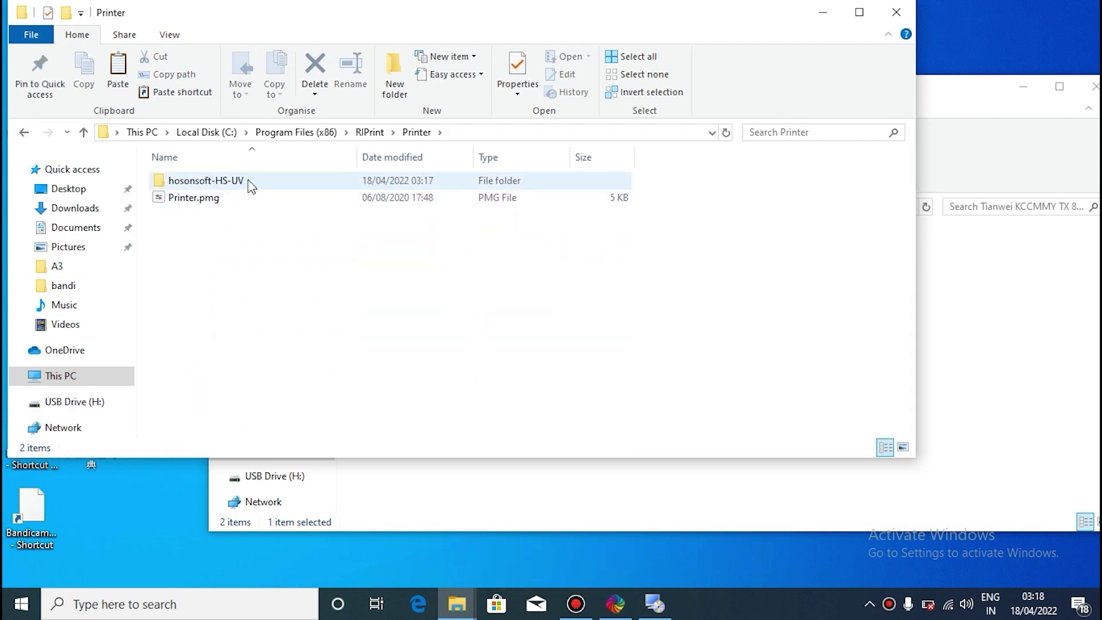
{"action": "double_click", "coordinate": [250, 182]}
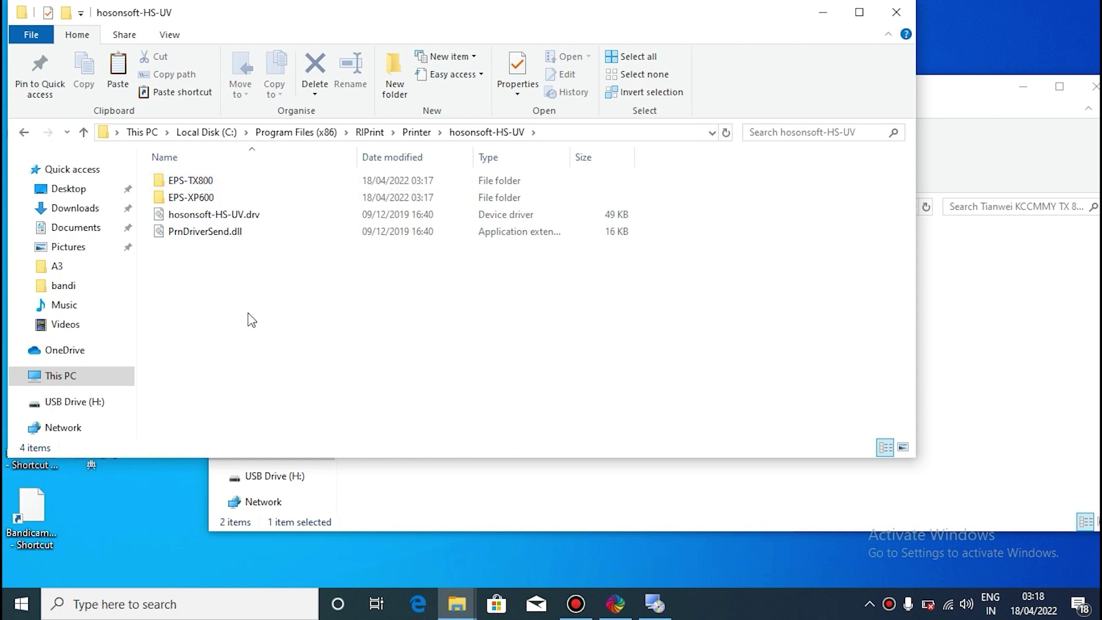
{"action": "right_click", "coordinate": [236, 285]}
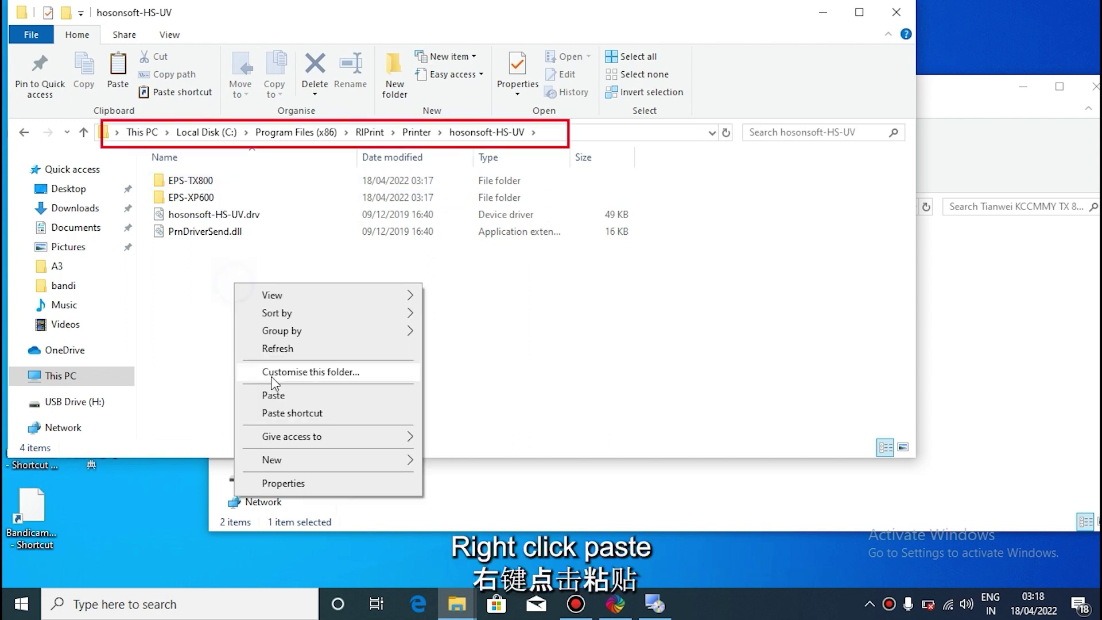
{"action": "left_click", "coordinate": [270, 396]}
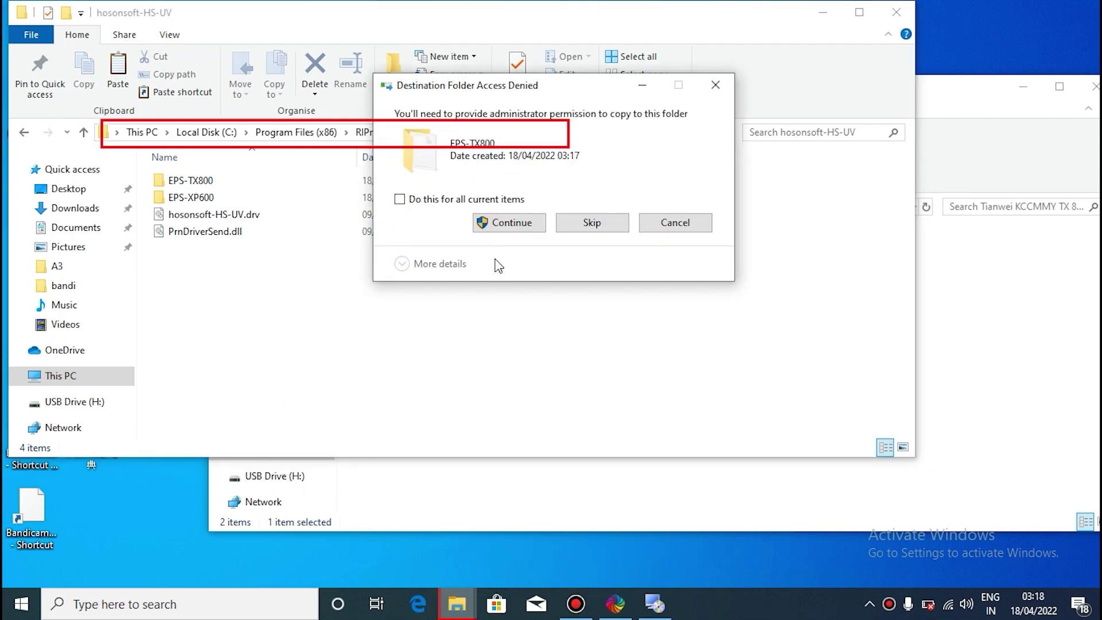
{"action": "left_click", "coordinate": [409, 201]}
{"action": "left_click", "coordinate": [505, 224]}
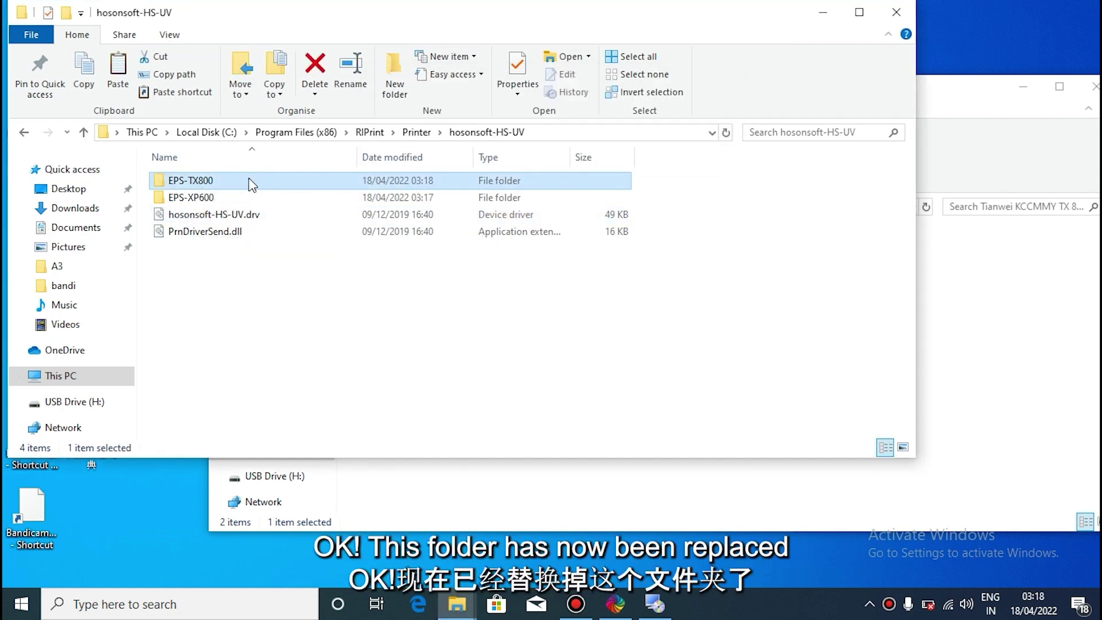
{"action": "left_click", "coordinate": [978, 102]}
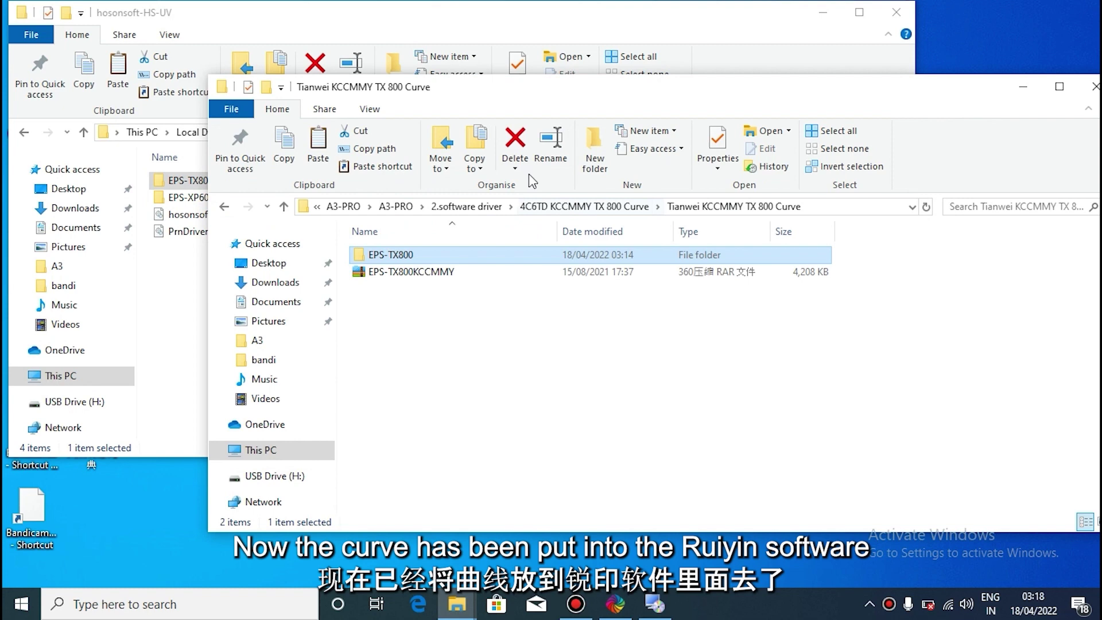
Step: Close both File Explorer windows and launch RIPrint from its desktop shortcut
{"action": "left_click", "coordinate": [897, 13]}
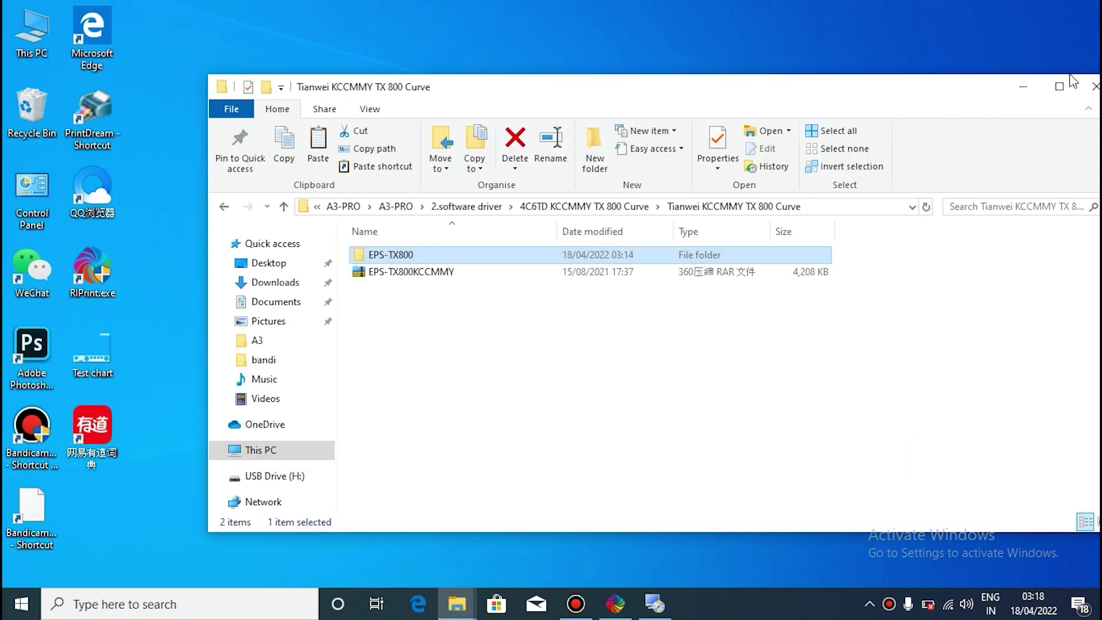
{"action": "left_click", "coordinate": [1094, 88]}
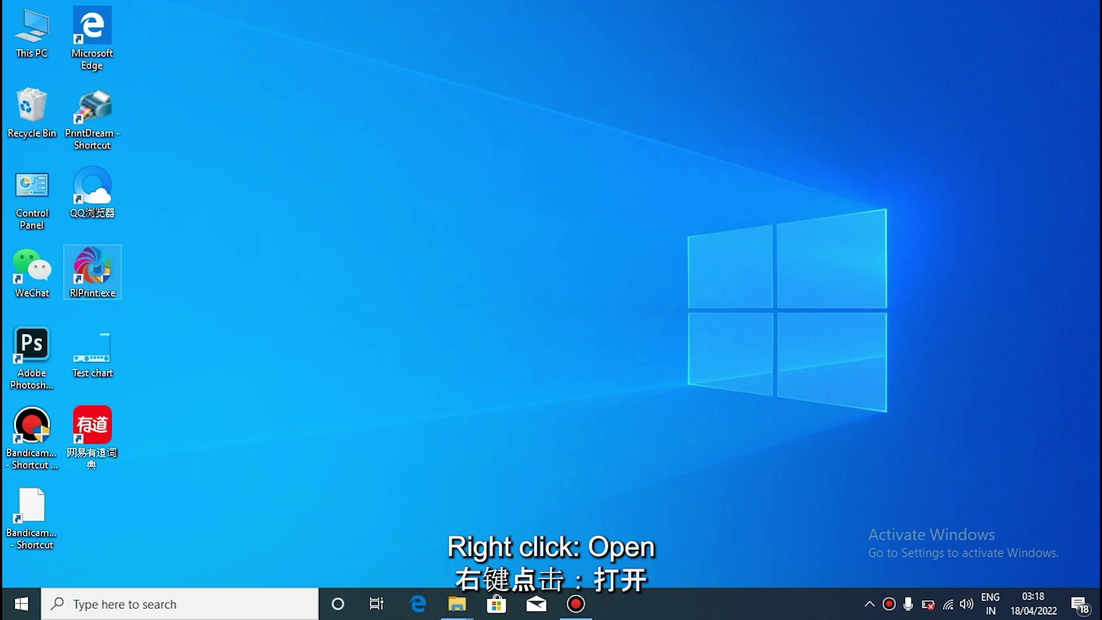
{"action": "right_click", "coordinate": [101, 275]}
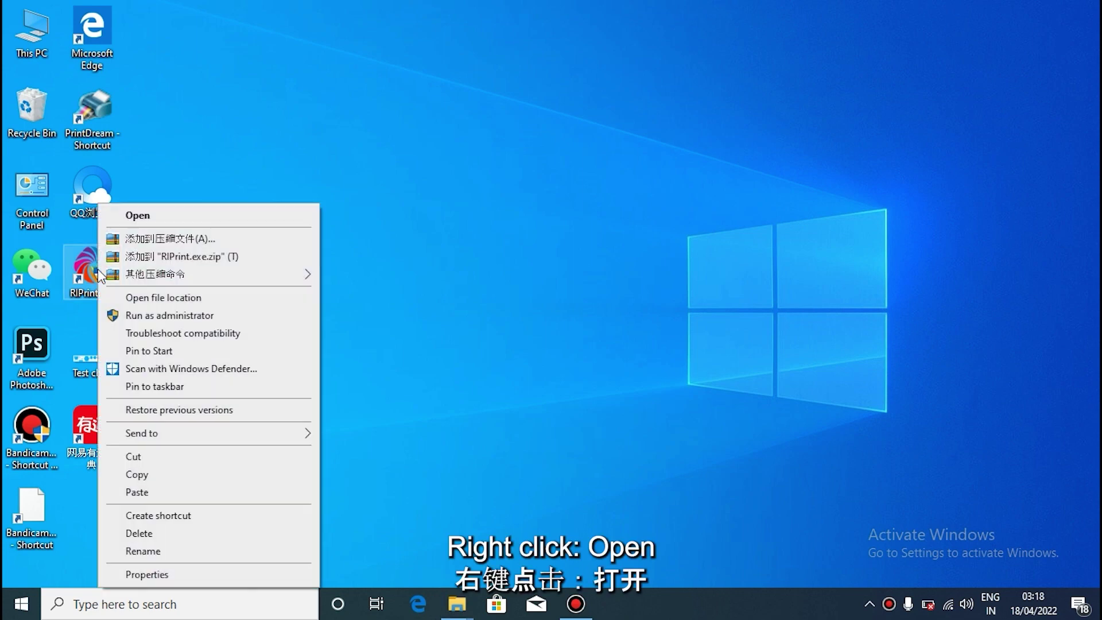
{"action": "left_click", "coordinate": [150, 215]}
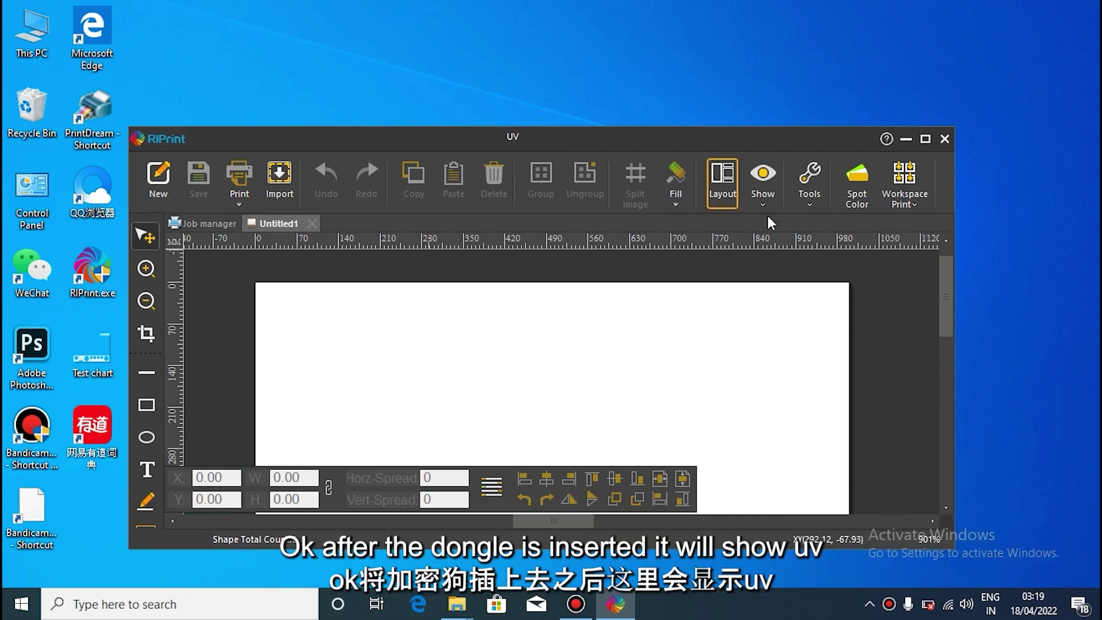
Step: Confirm EPS-TX800(Default) in Printer setting, then maximize the RIPrint window
{"action": "left_click", "coordinate": [166, 147]}
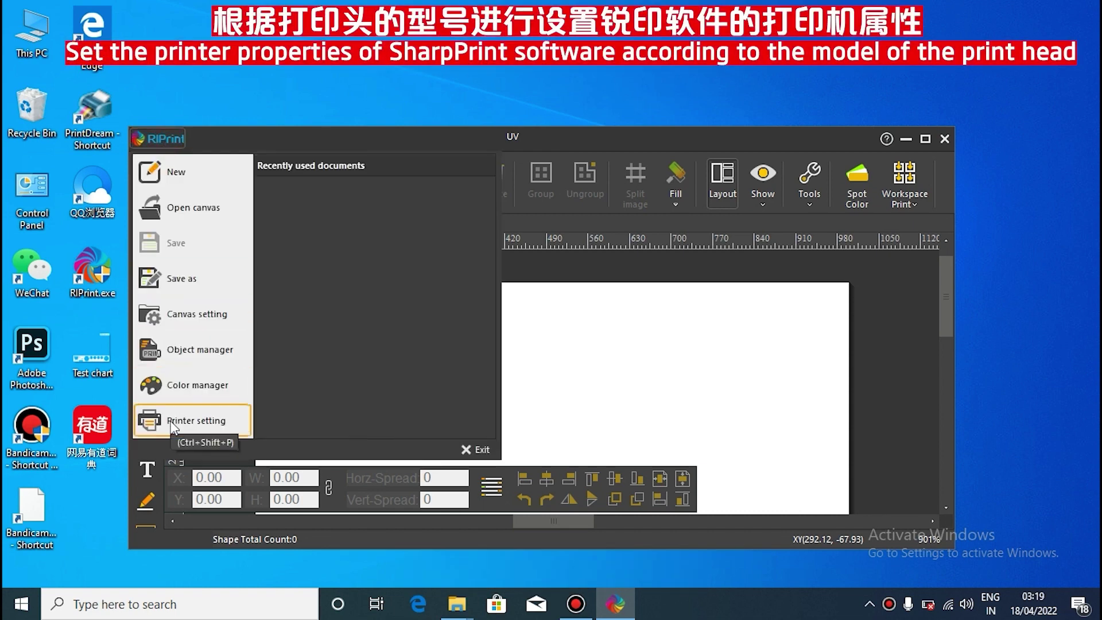
{"action": "left_click", "coordinate": [172, 425]}
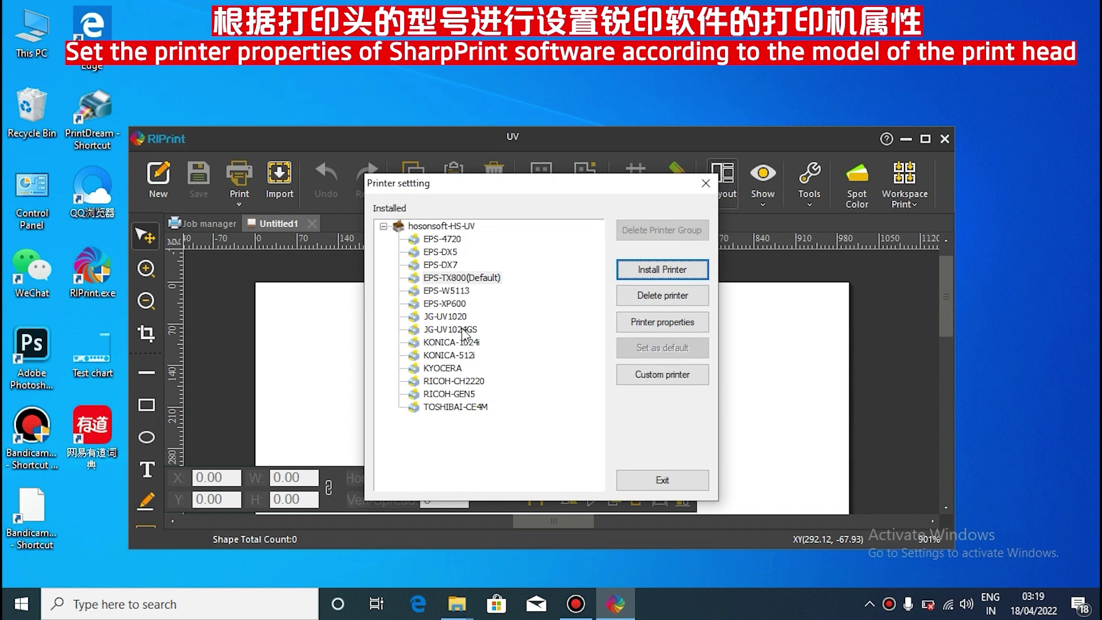
{"action": "left_click", "coordinate": [453, 279]}
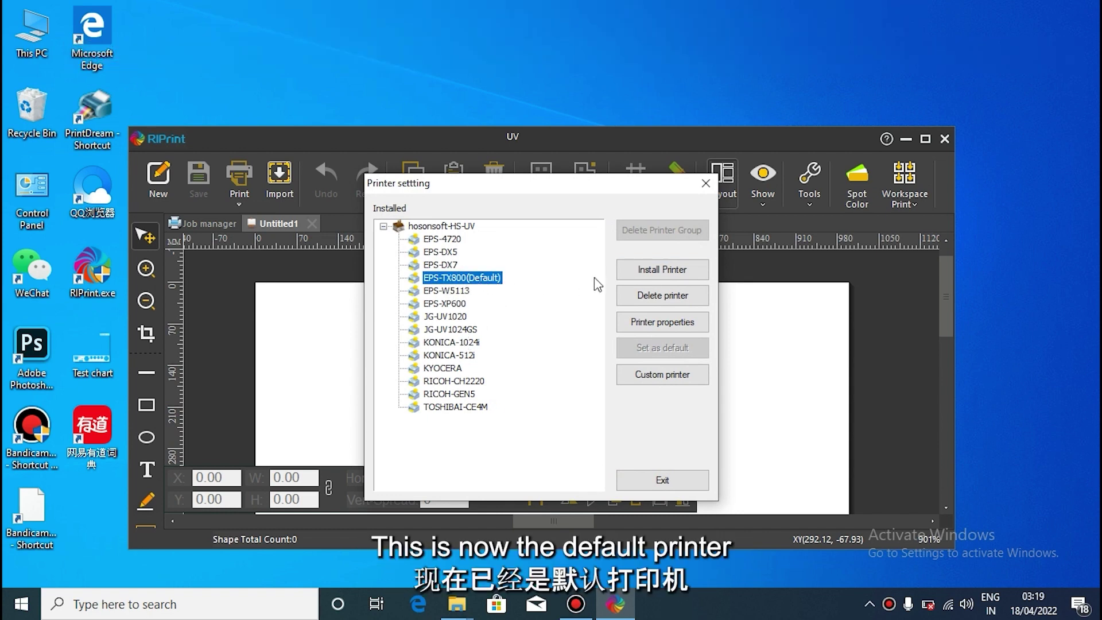
{"action": "left_click", "coordinate": [706, 184]}
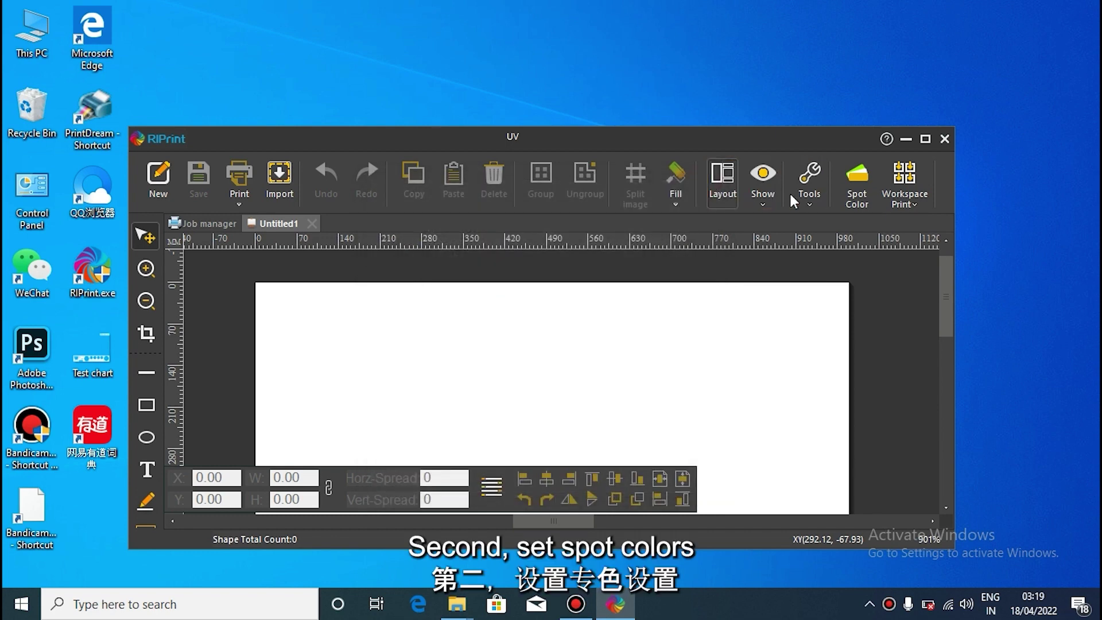
{"action": "left_click", "coordinate": [927, 139]}
Step: Set both spot channels' Data Source to Spot with bleeds -0.1 and 0.1
{"action": "left_click", "coordinate": [733, 59]}
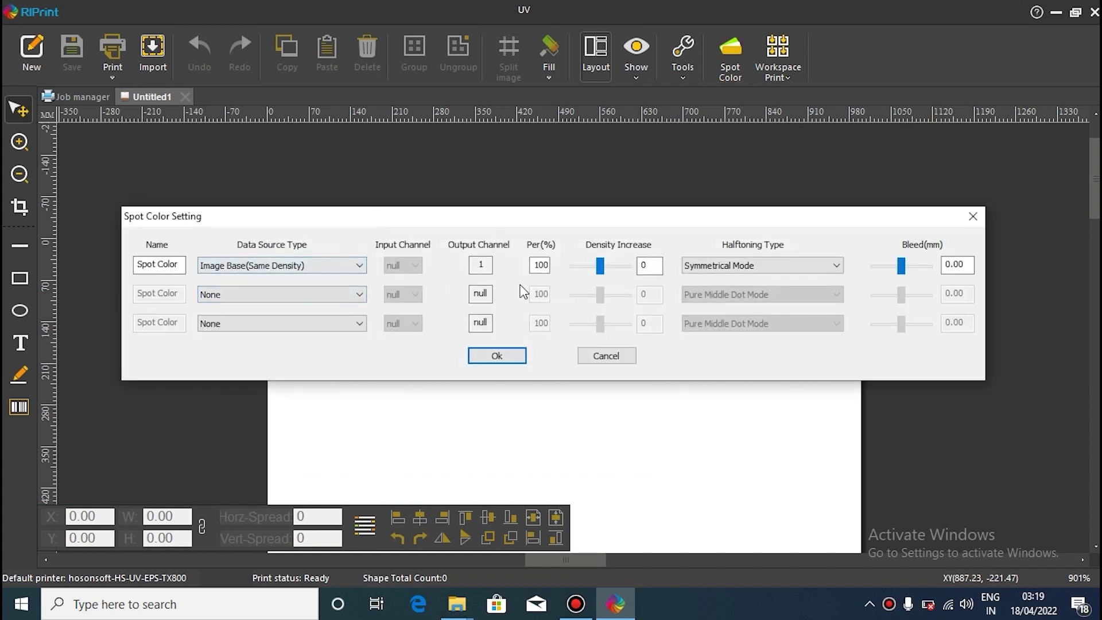
{"action": "left_click", "coordinate": [358, 297]}
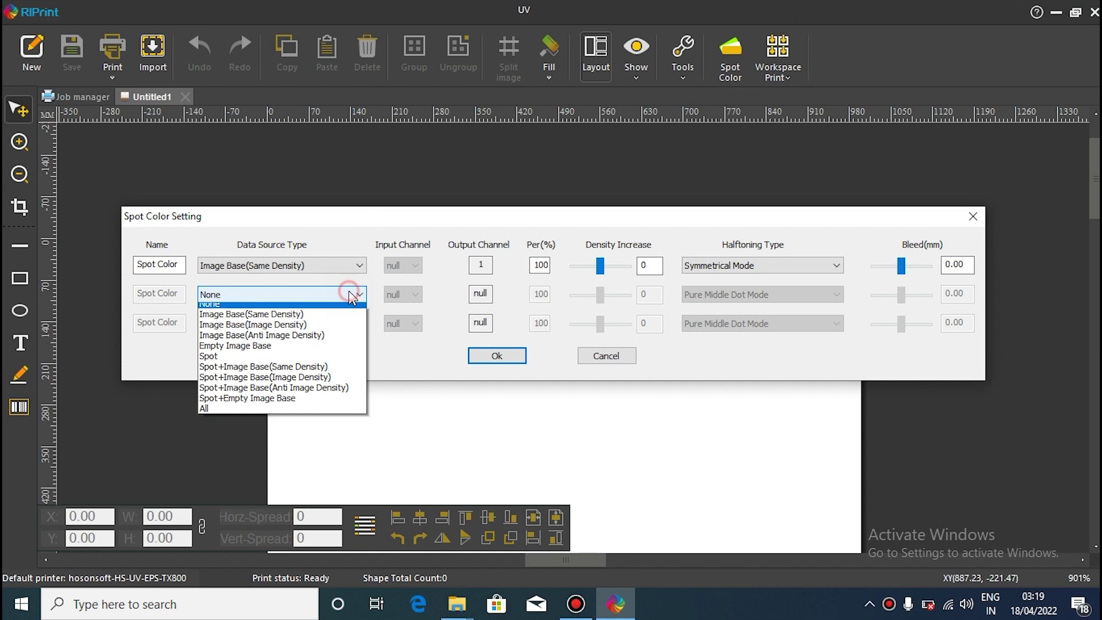
{"action": "left_click", "coordinate": [241, 363]}
{"action": "left_click", "coordinate": [296, 269]}
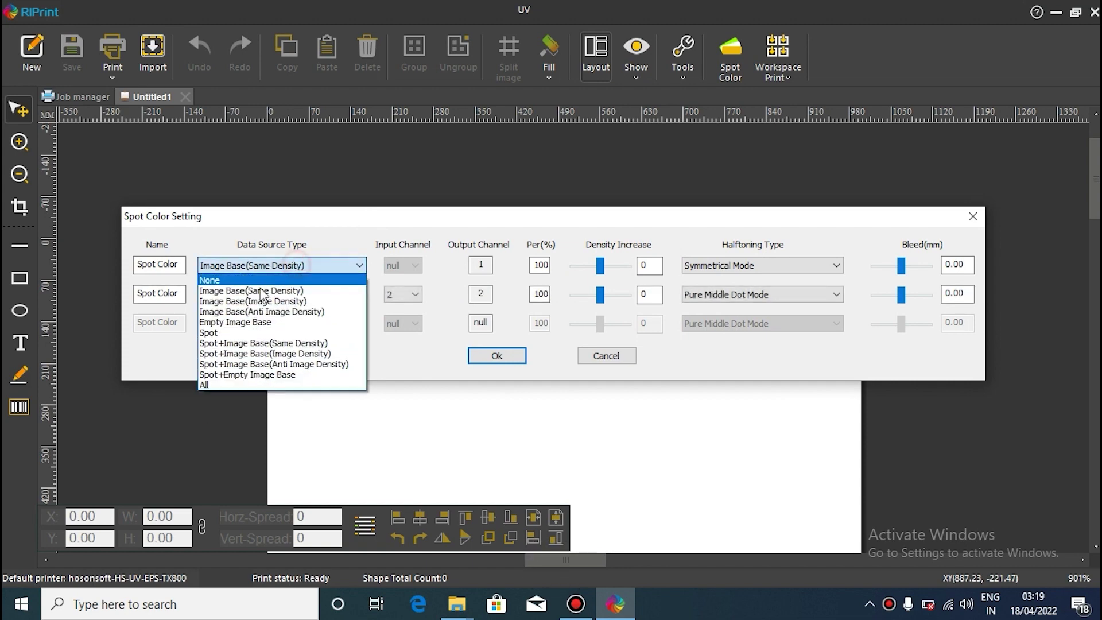
{"action": "left_click", "coordinate": [222, 336]}
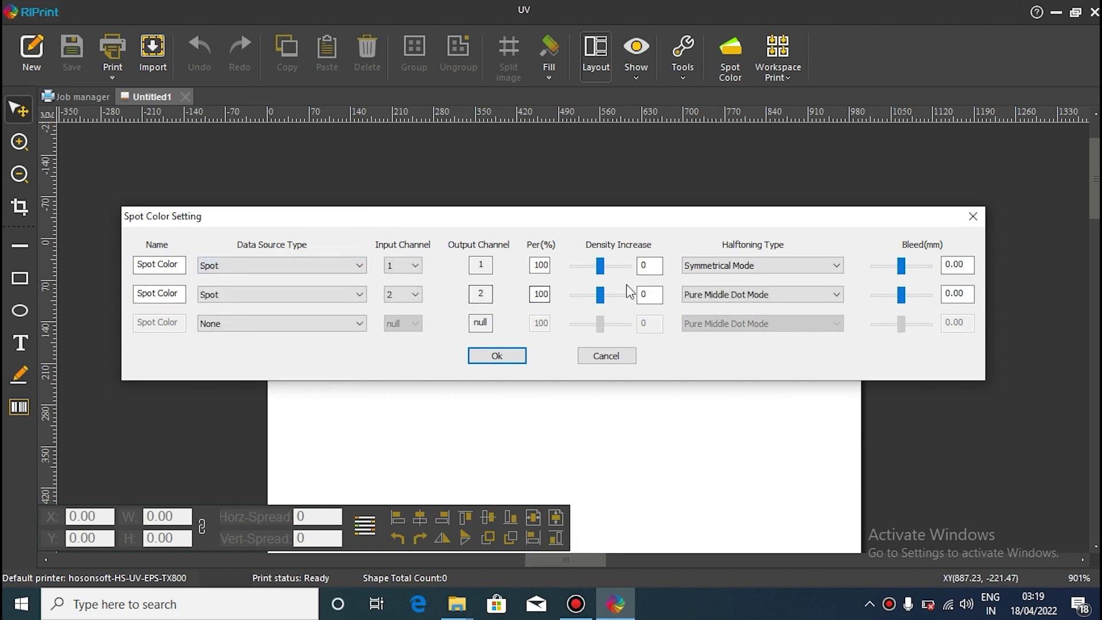
{"action": "double_click", "coordinate": [964, 264]}
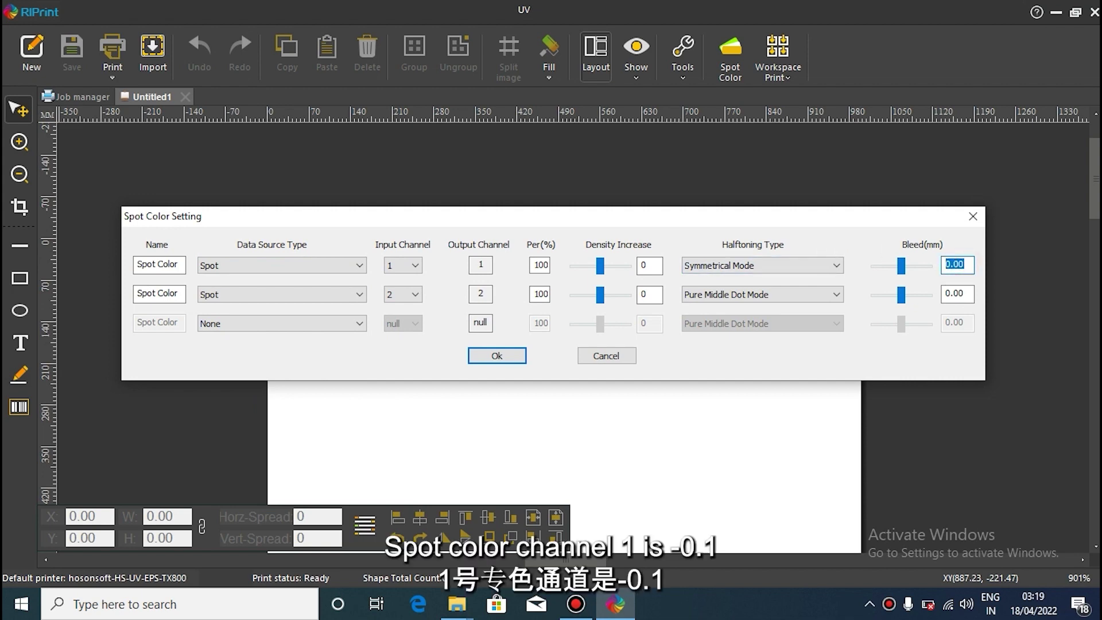
{"action": "type", "text": "-0"}
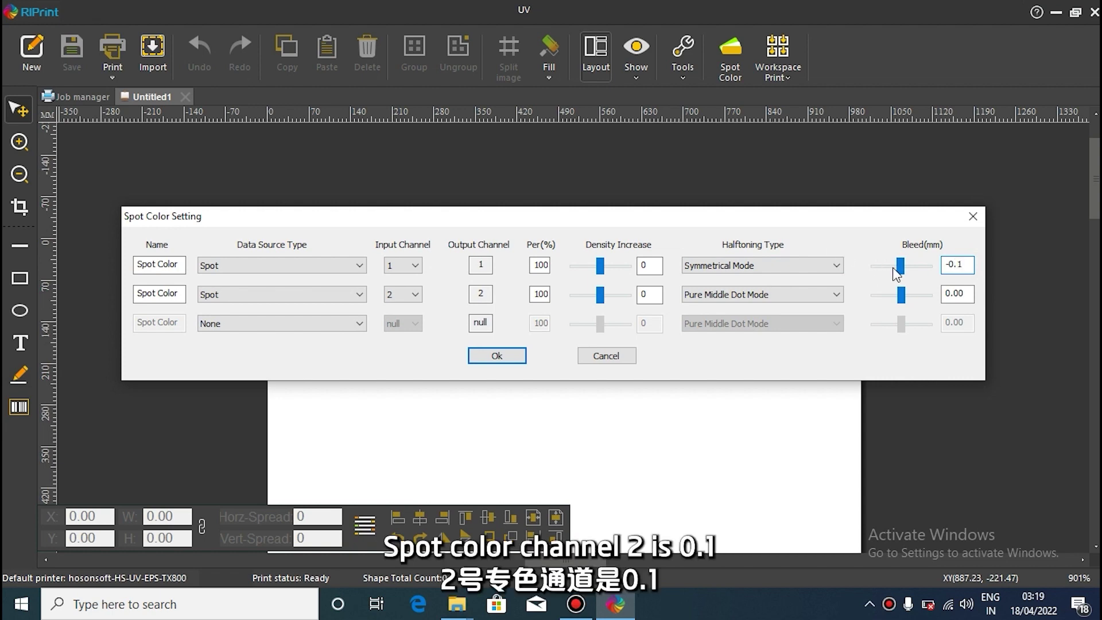
{"action": "double_click", "coordinate": [969, 291]}
Step: Give channel 1 Pure Small Dot Mode and channel 2 Smooth Mode halftoning, and apply
{"action": "left_click", "coordinate": [747, 265]}
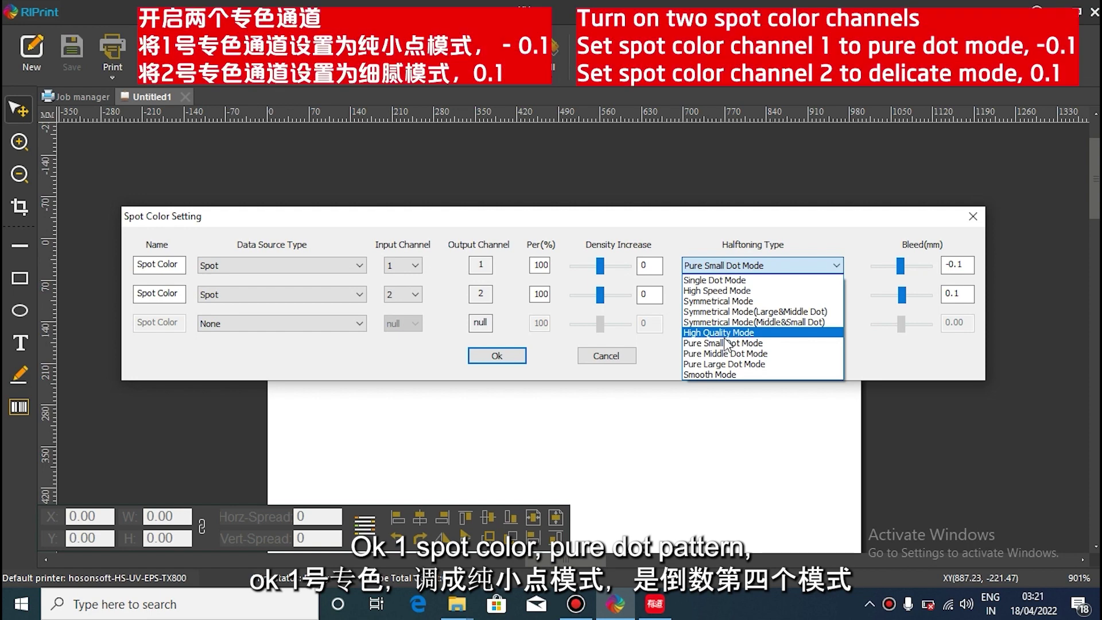
{"action": "left_click", "coordinate": [722, 343]}
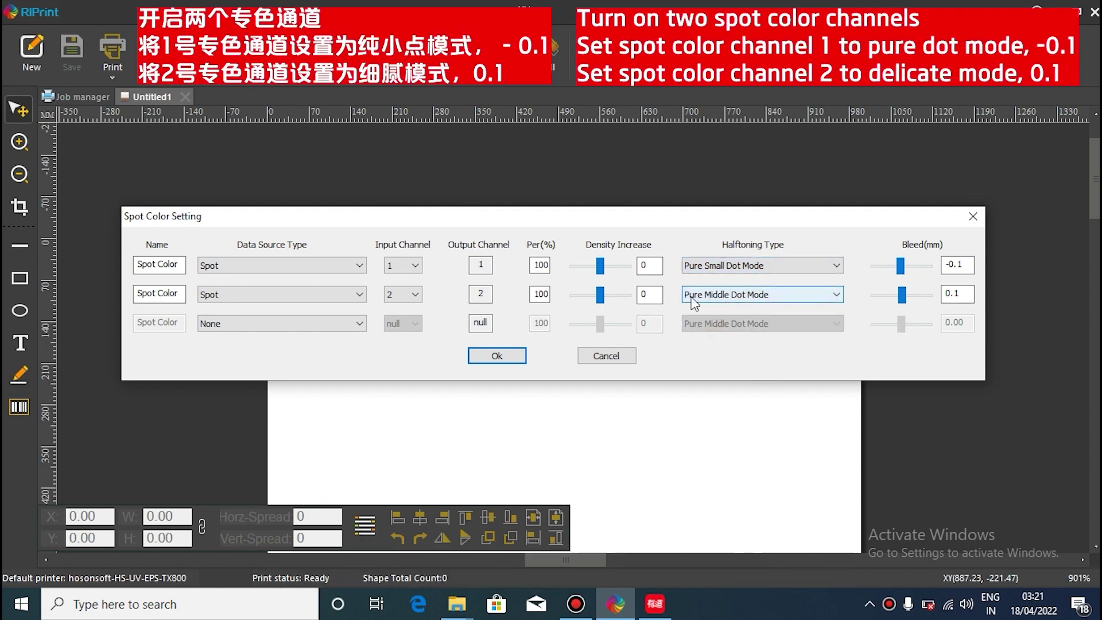
{"action": "left_click", "coordinate": [735, 295]}
{"action": "left_click", "coordinate": [718, 404]}
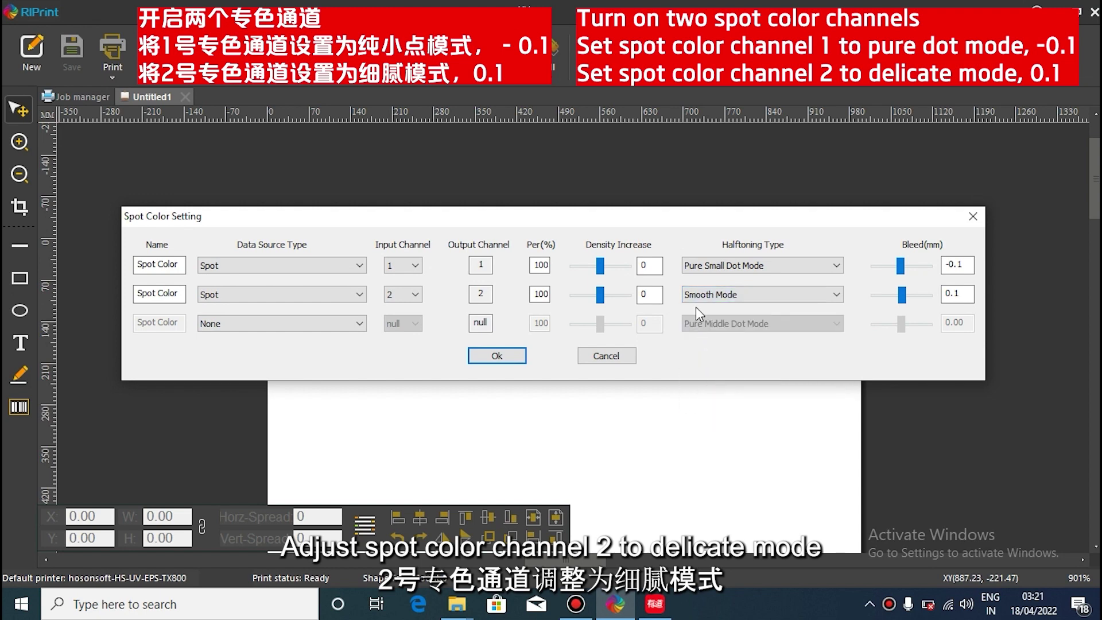
{"action": "left_click", "coordinate": [499, 356]}
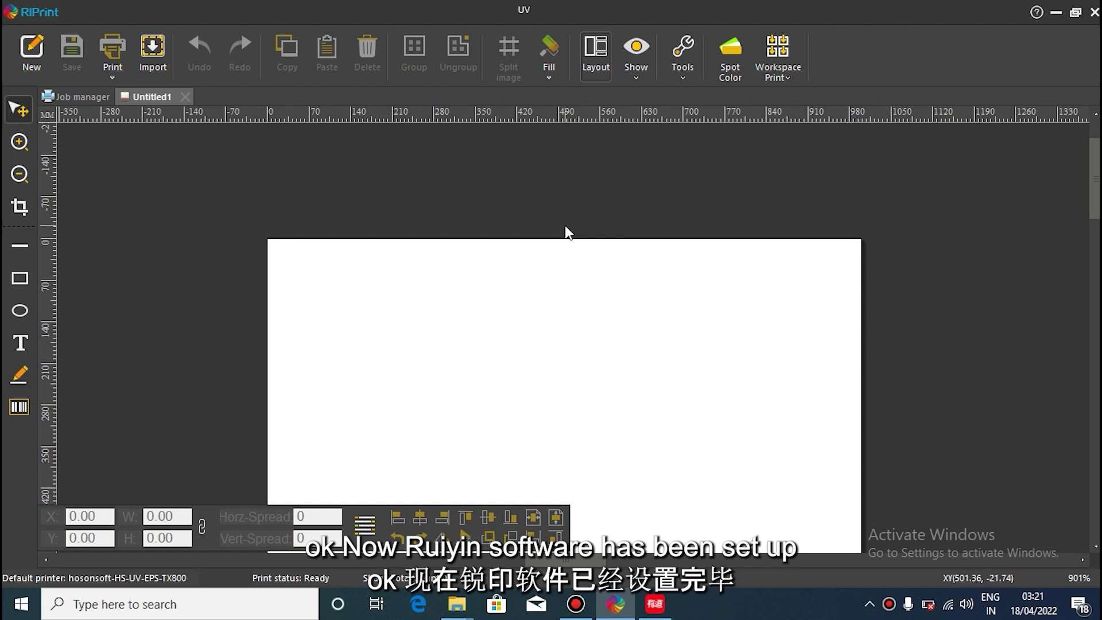
Step: Minimize RIPrint and open Test chart from A3-PRO > 3.test chart in Photoshop
{"action": "left_click", "coordinate": [1056, 12]}
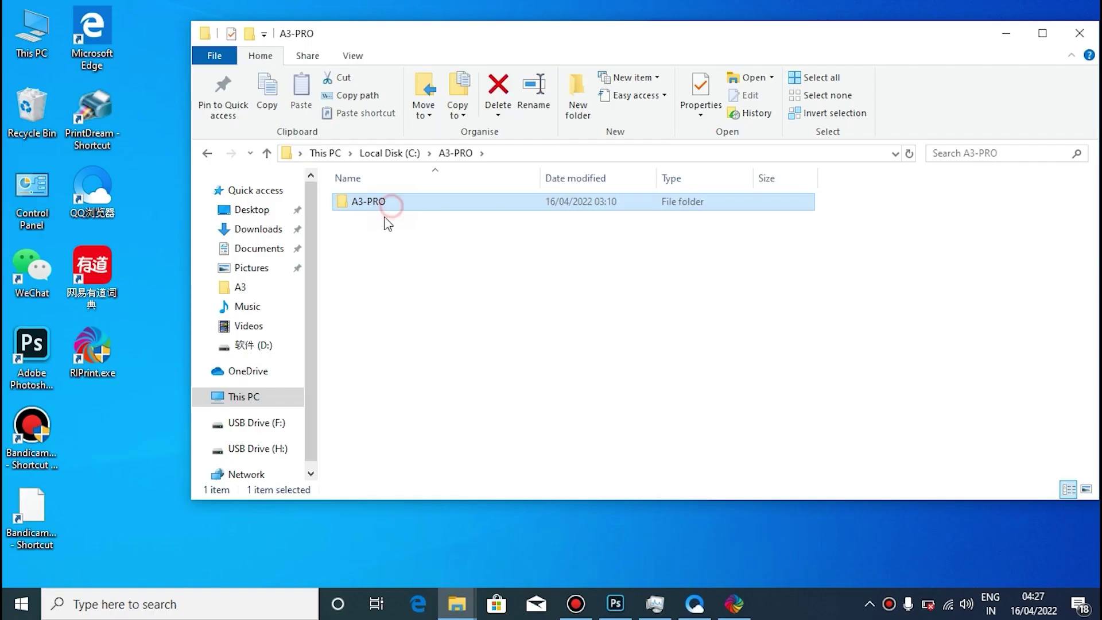
{"action": "double_click", "coordinate": [382, 208]}
{"action": "double_click", "coordinate": [374, 240]}
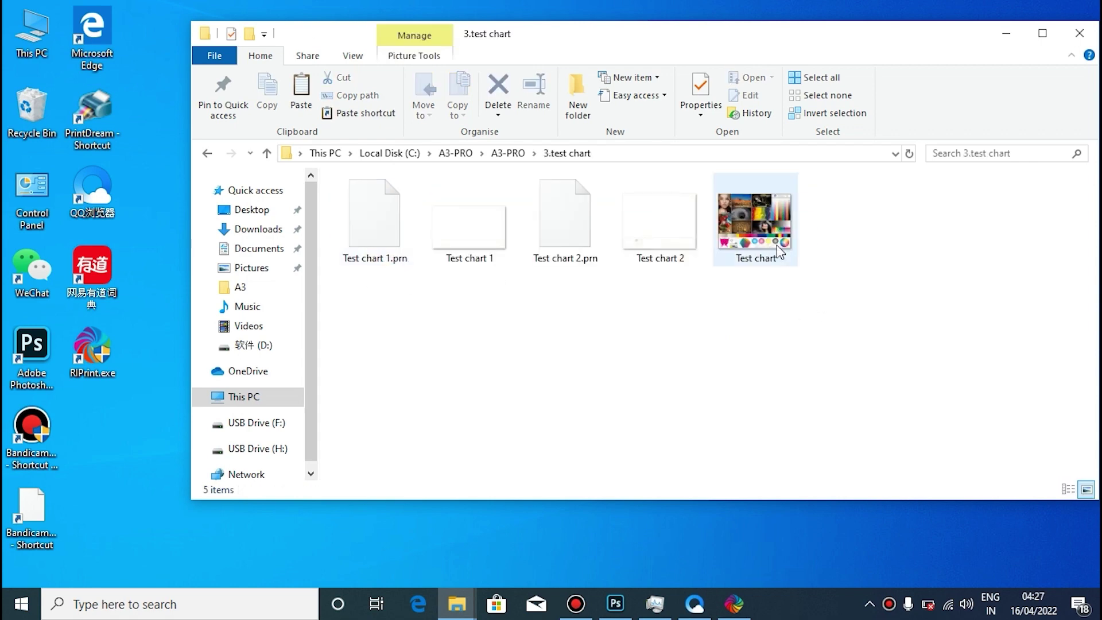
{"action": "left_click_drag", "start_coordinate": [756, 238], "coordinate": [575, 121]}
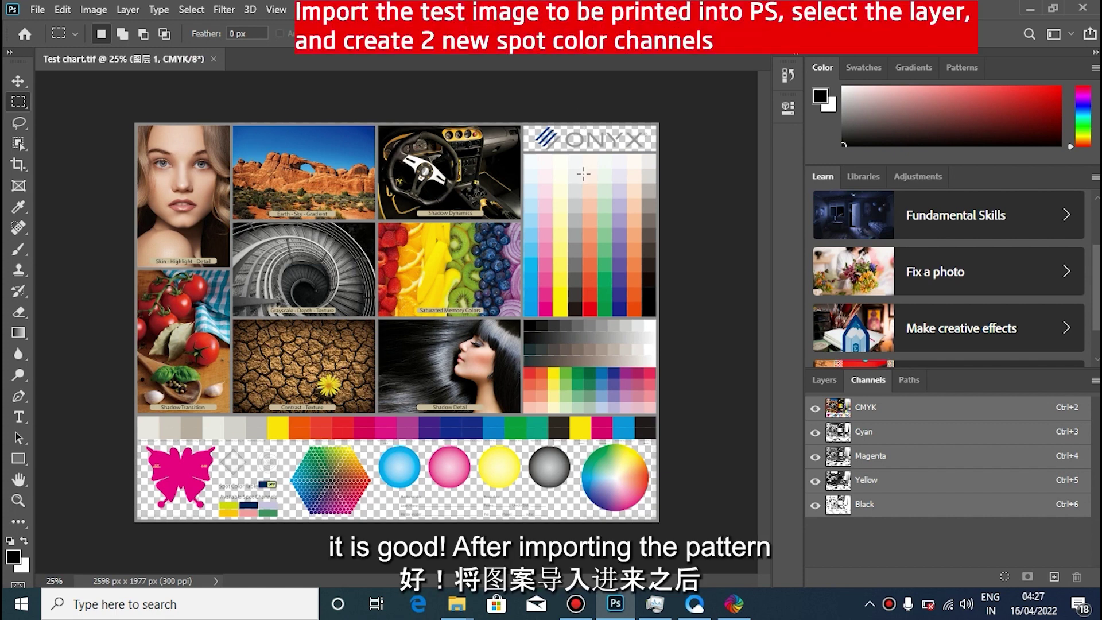
Step: Select all pixels of the test chart layer
{"action": "left_click", "coordinate": [825, 382]}
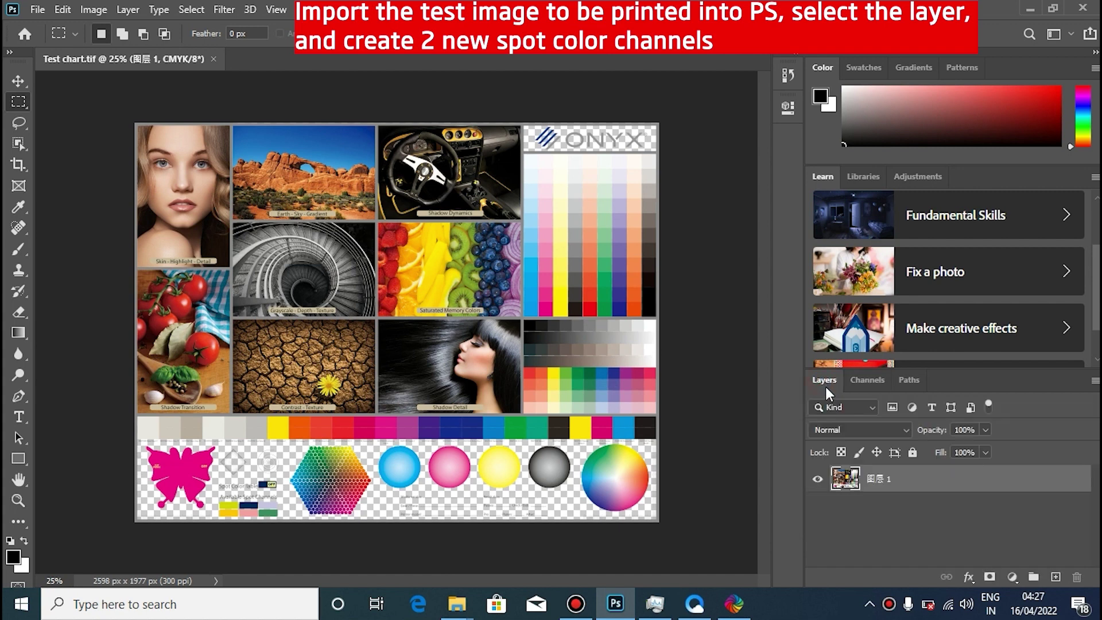
{"action": "left_click", "coordinate": [849, 480], "text": "ctrl"}
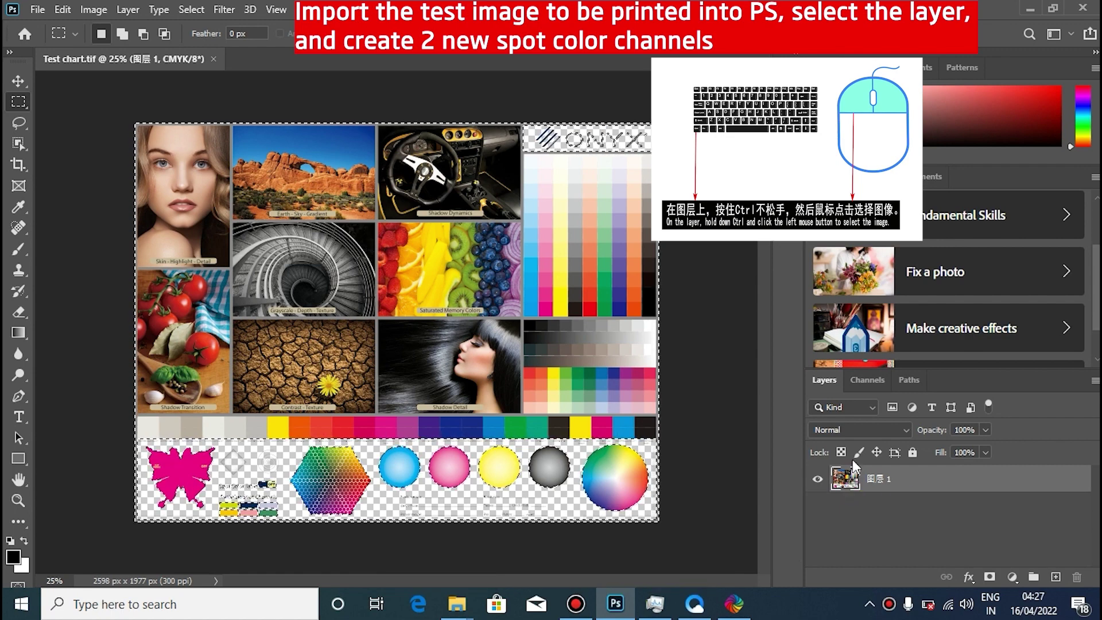
{"action": "left_click", "coordinate": [868, 380]}
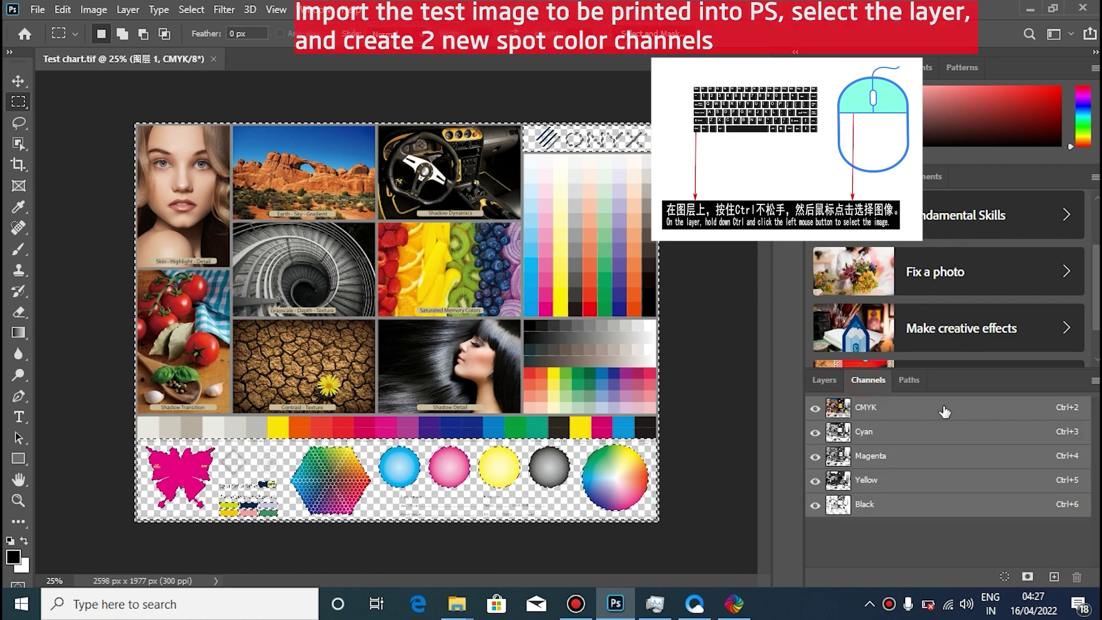
Step: Create Spot Color 1 at 100% solidity and load it as a selection
{"action": "left_click", "coordinate": [1094, 380]}
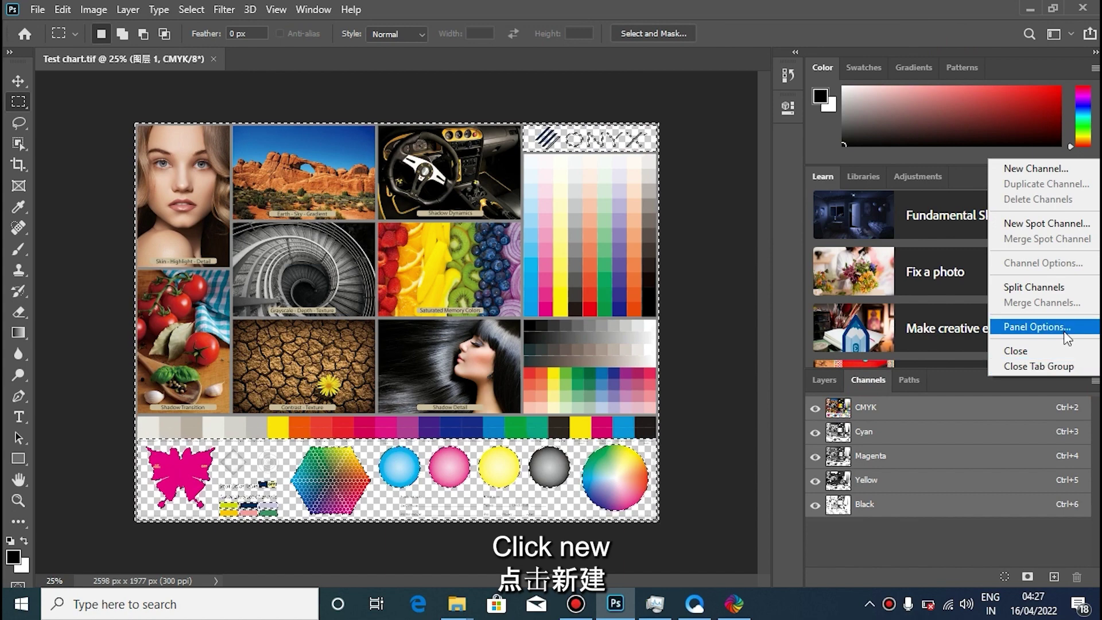
{"action": "left_click", "coordinate": [1039, 229]}
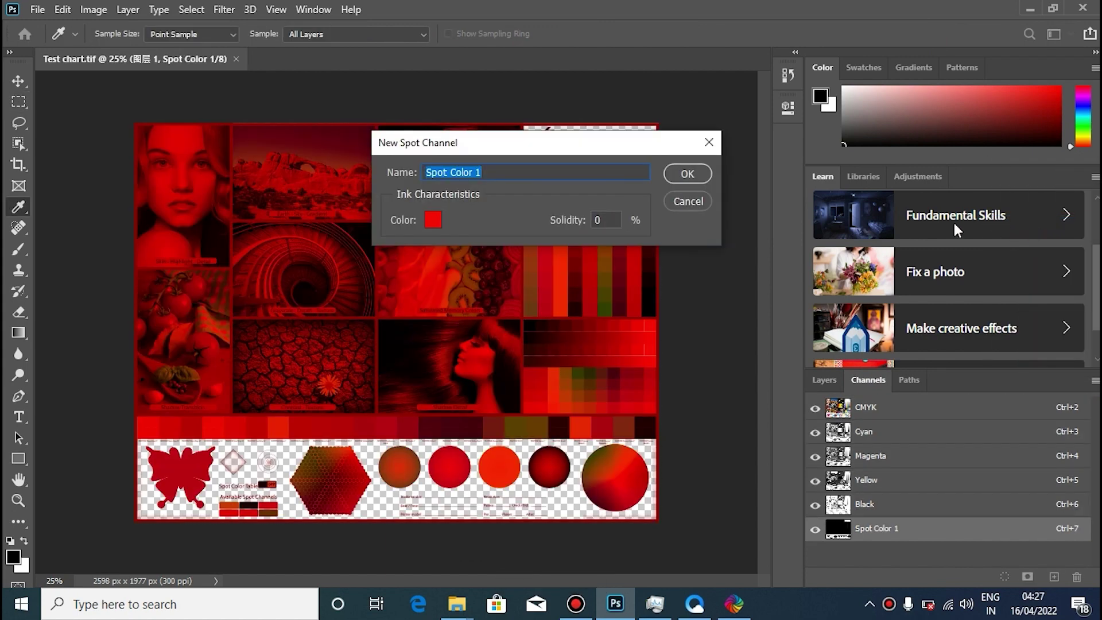
{"action": "left_click", "coordinate": [611, 222]}
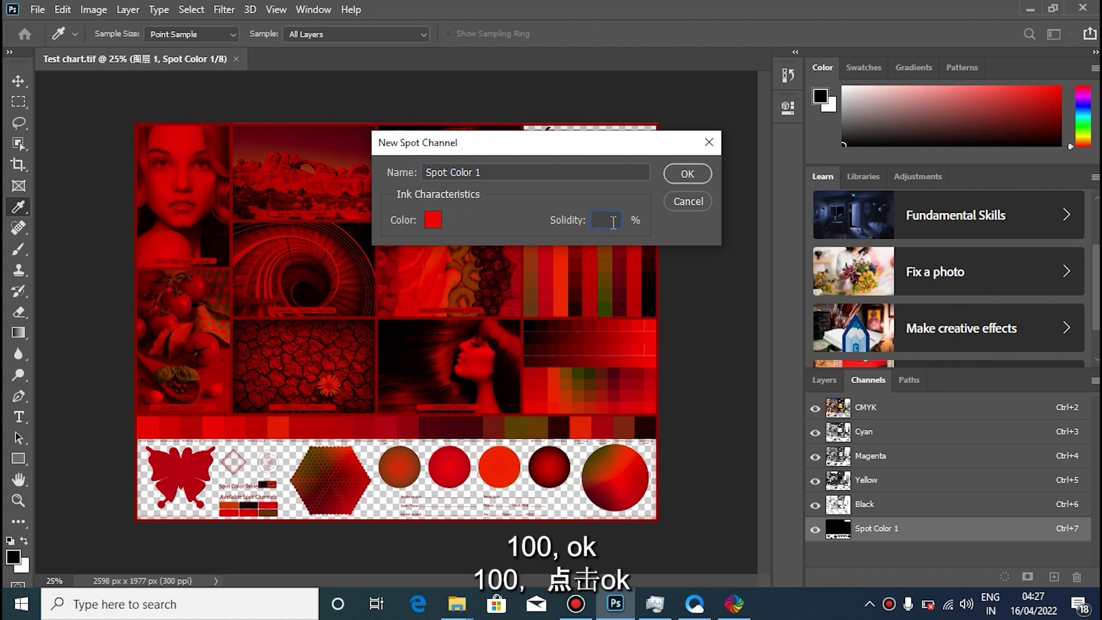
{"action": "type", "text": "10"}
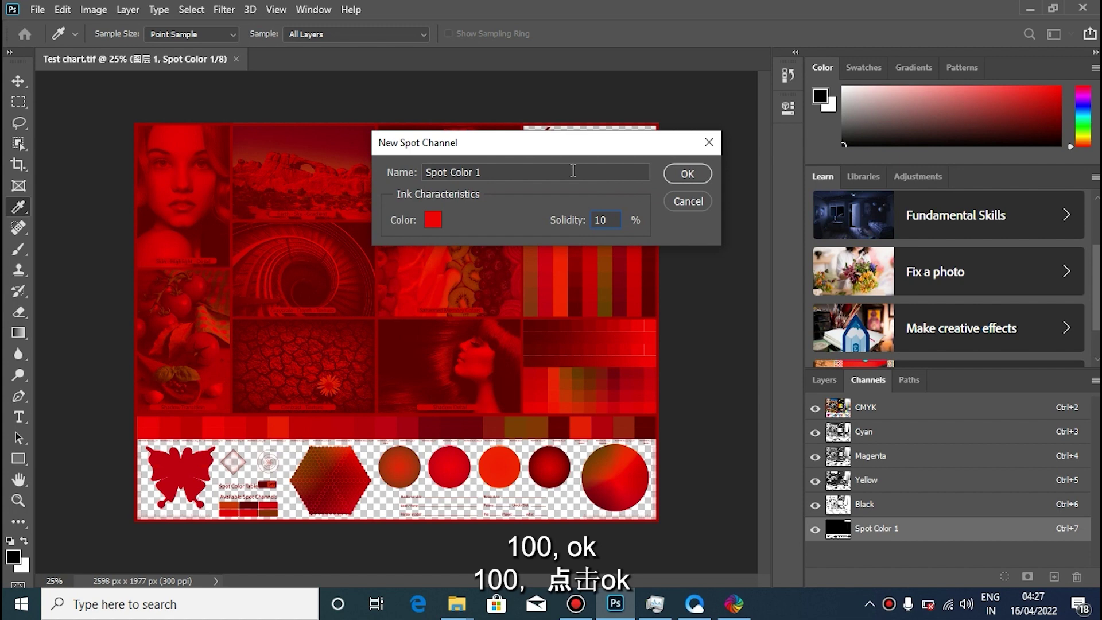
{"action": "type", "text": "0"}
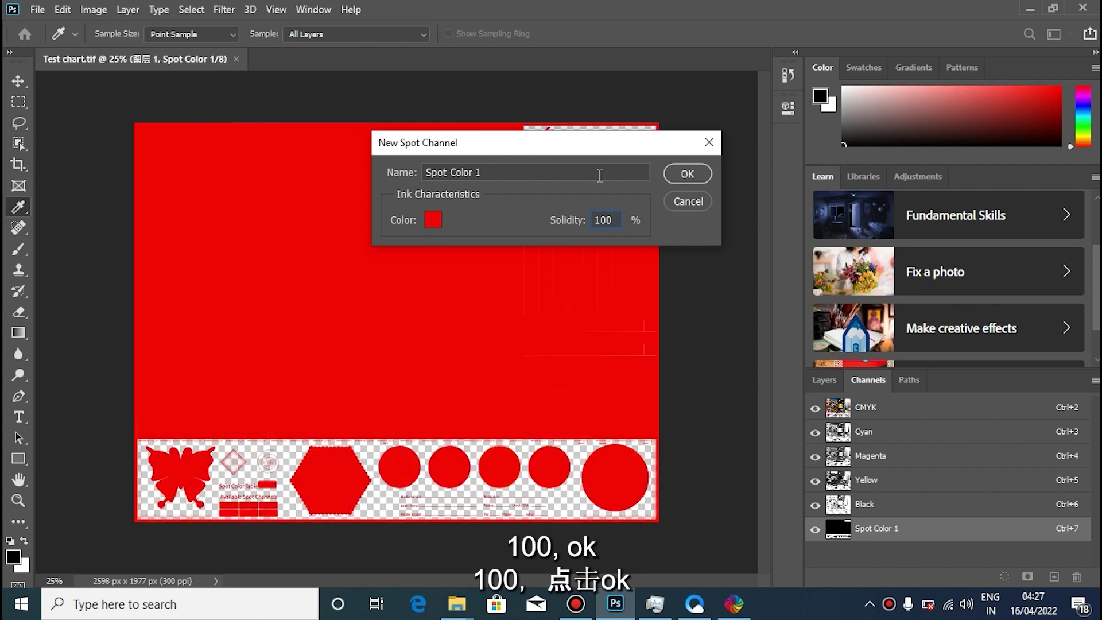
{"action": "left_click", "coordinate": [695, 177]}
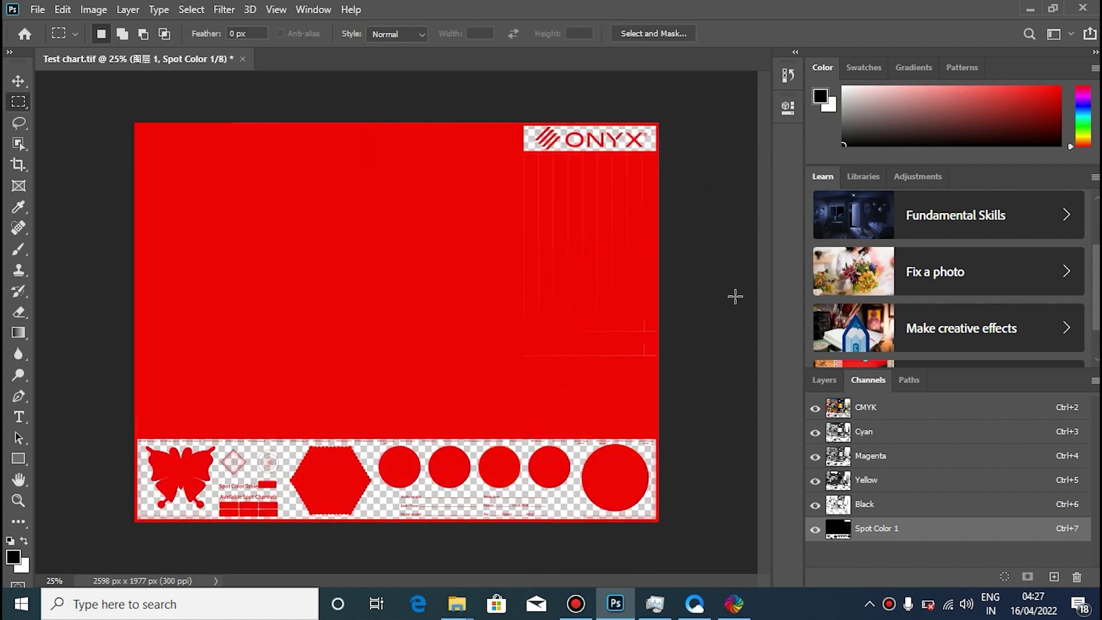
{"action": "left_click", "coordinate": [839, 528], "text": "ctrl"}
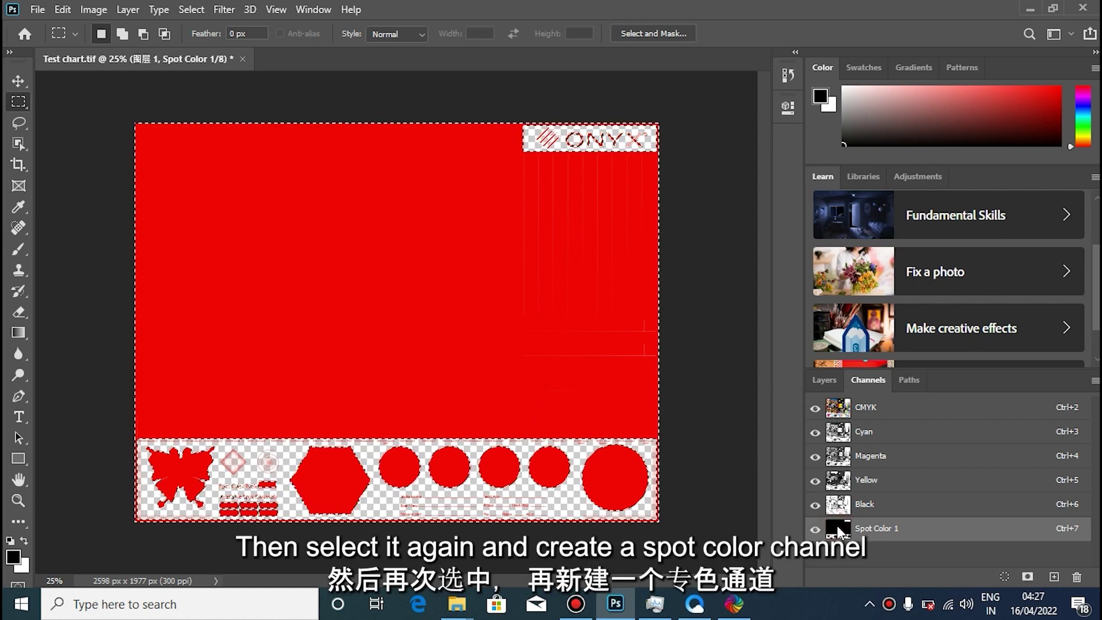
Step: Add a second spot channel, Spot Color 2, from the Channels panel menu's New Spot Channel option
{"action": "left_click", "coordinate": [1094, 380]}
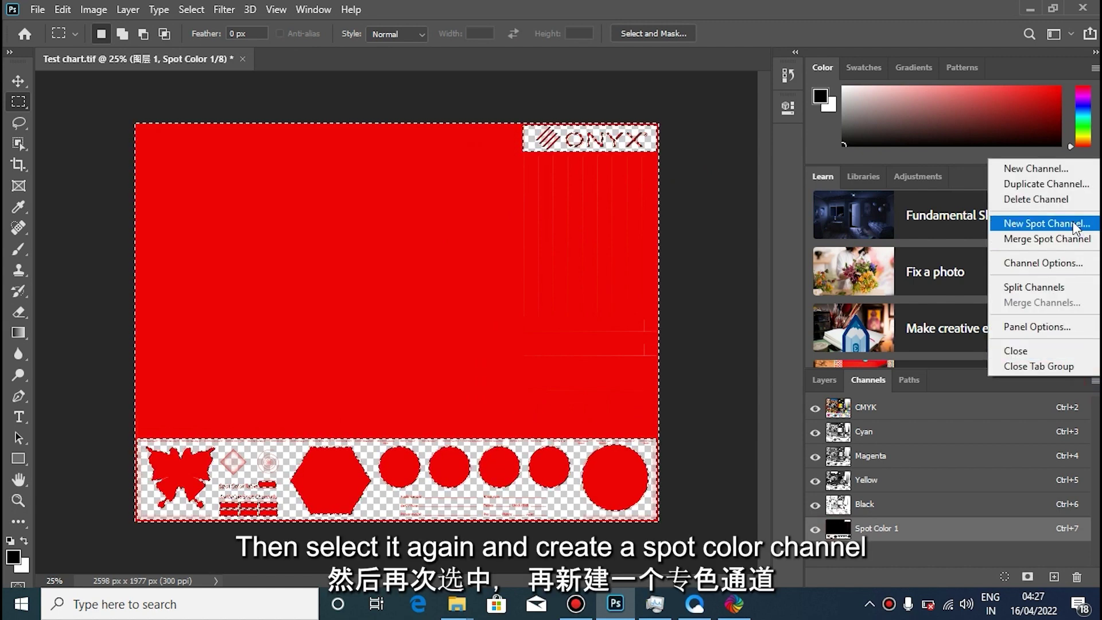
{"action": "left_click", "coordinate": [1049, 223]}
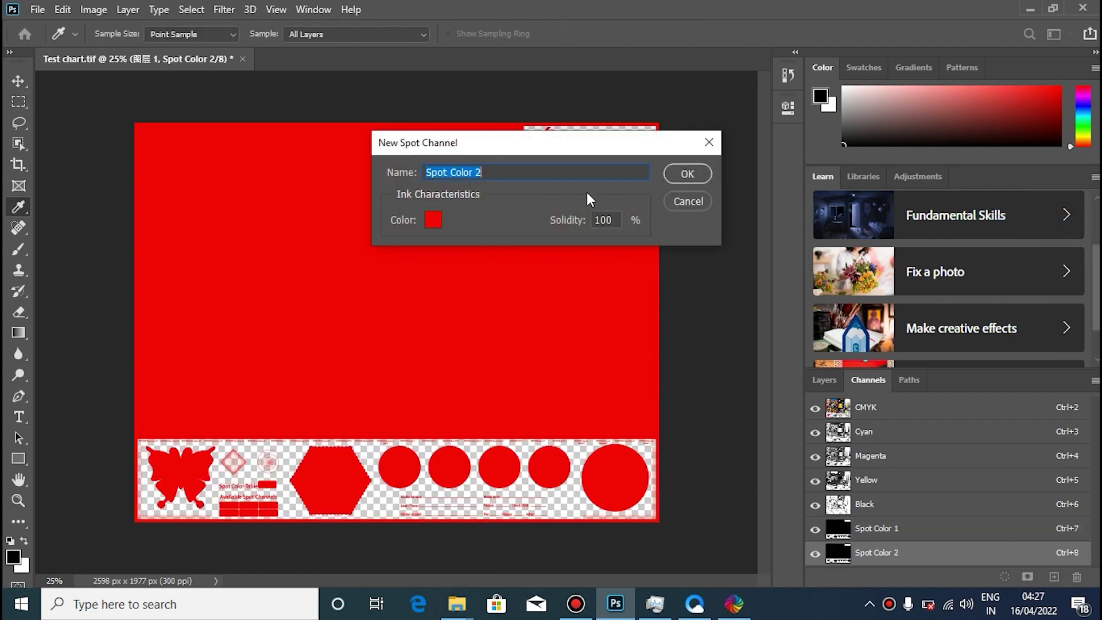
{"action": "left_click", "coordinate": [690, 174]}
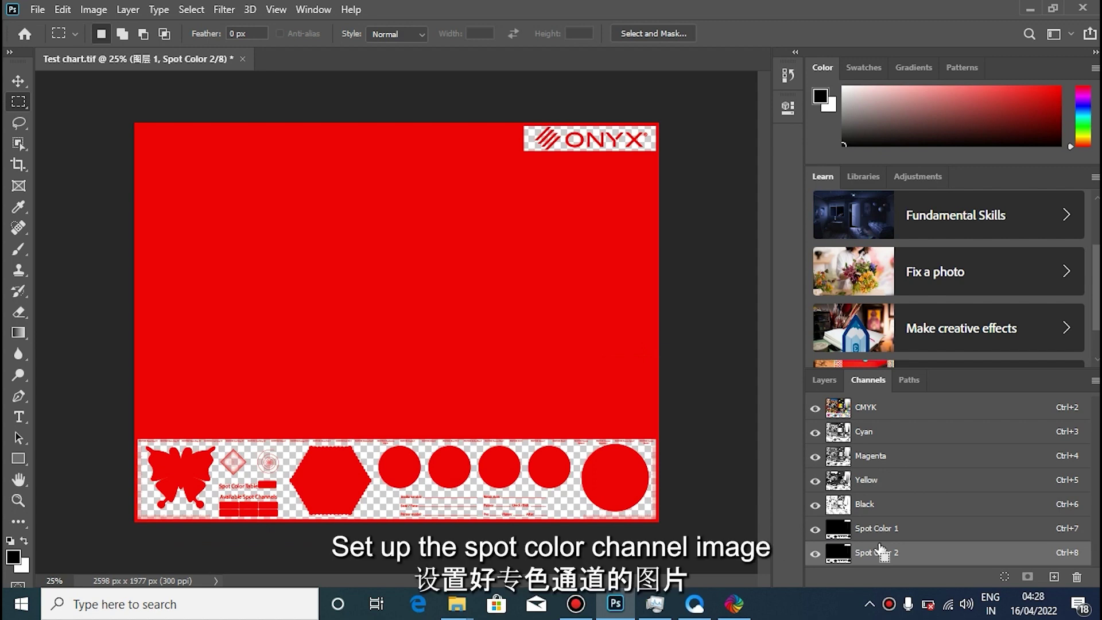
Step: Save Test chart as a TIFF with spot colours on the Desktop, then minimize Photoshop and Explorer
{"action": "key", "text": "ctrl+shift+s"}
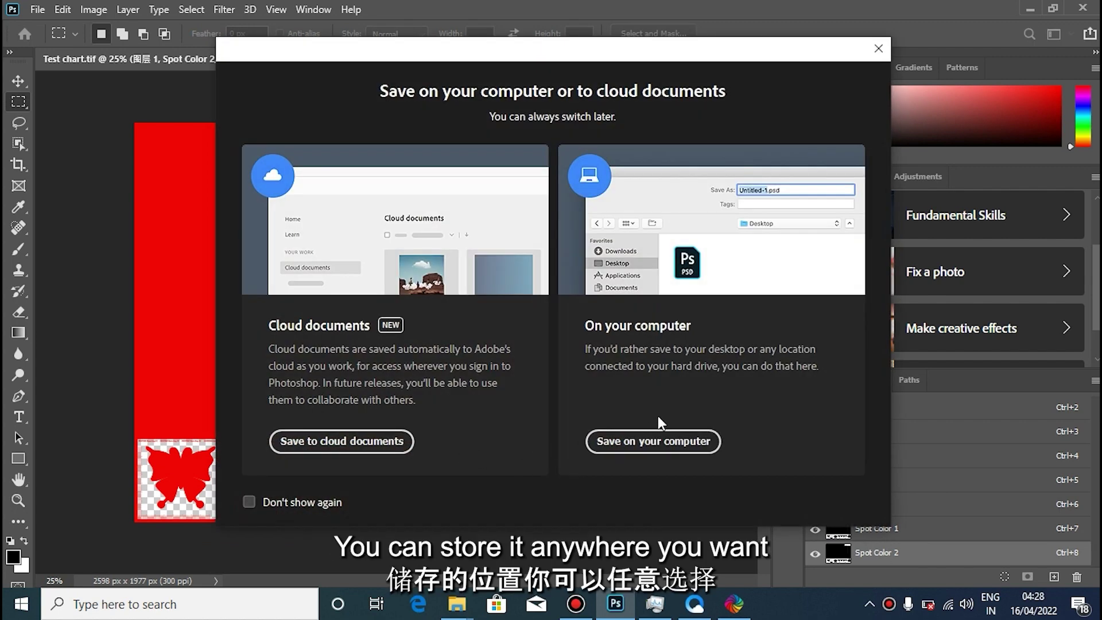
{"action": "left_click", "coordinate": [626, 441]}
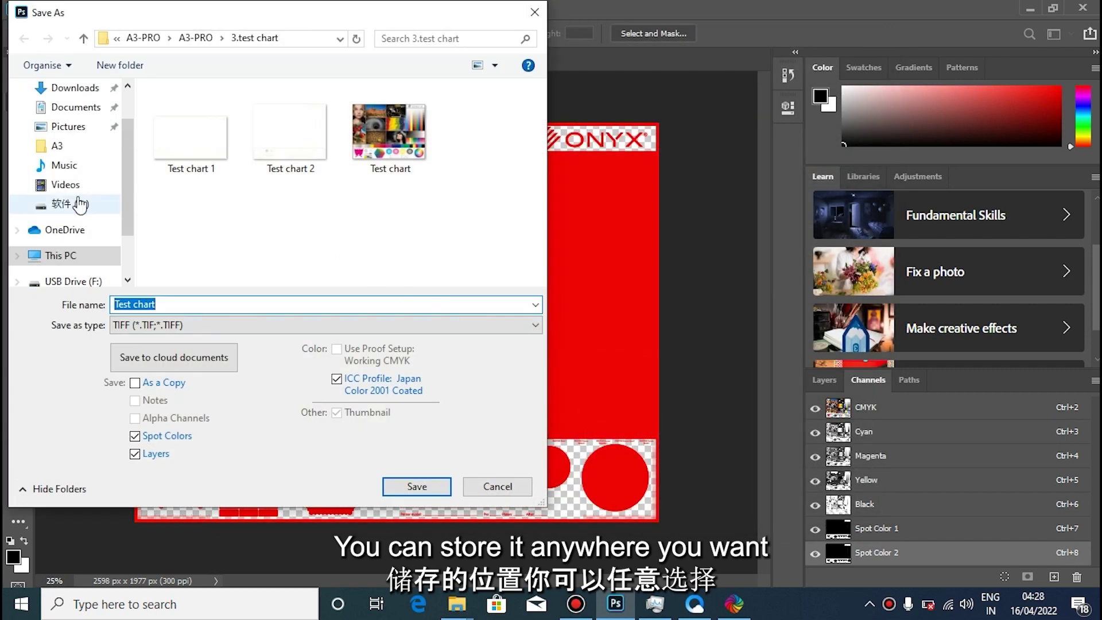
{"action": "scroll", "coordinate": [78, 201], "scroll_direction": "up", "scroll_amount": 1}
{"action": "left_click", "coordinate": [69, 121]}
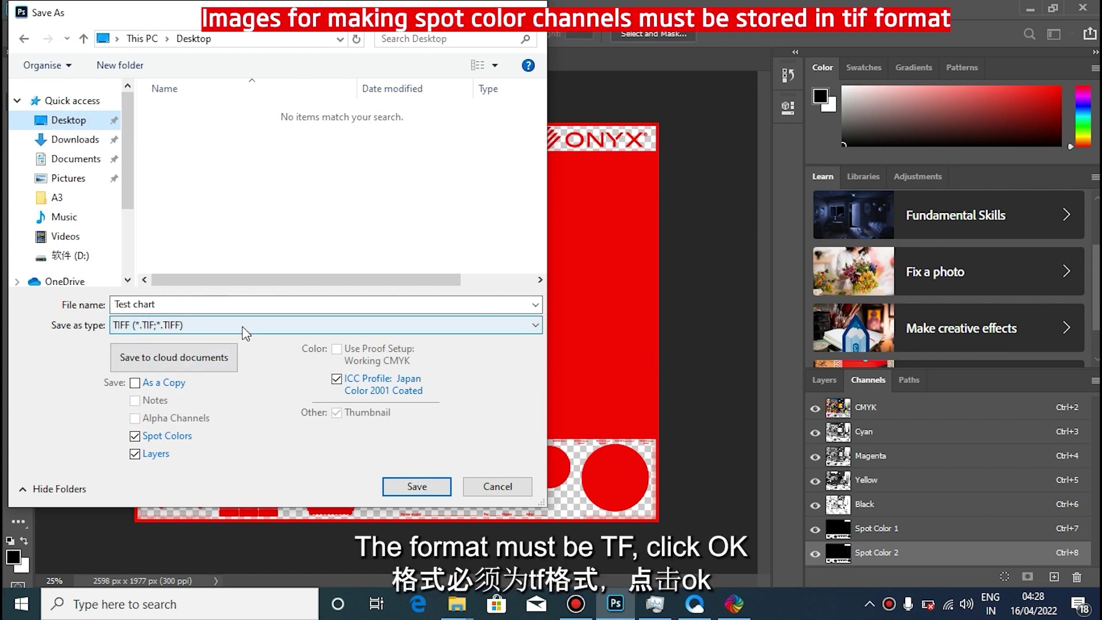
{"action": "left_click", "coordinate": [422, 486]}
{"action": "left_click", "coordinate": [753, 127]}
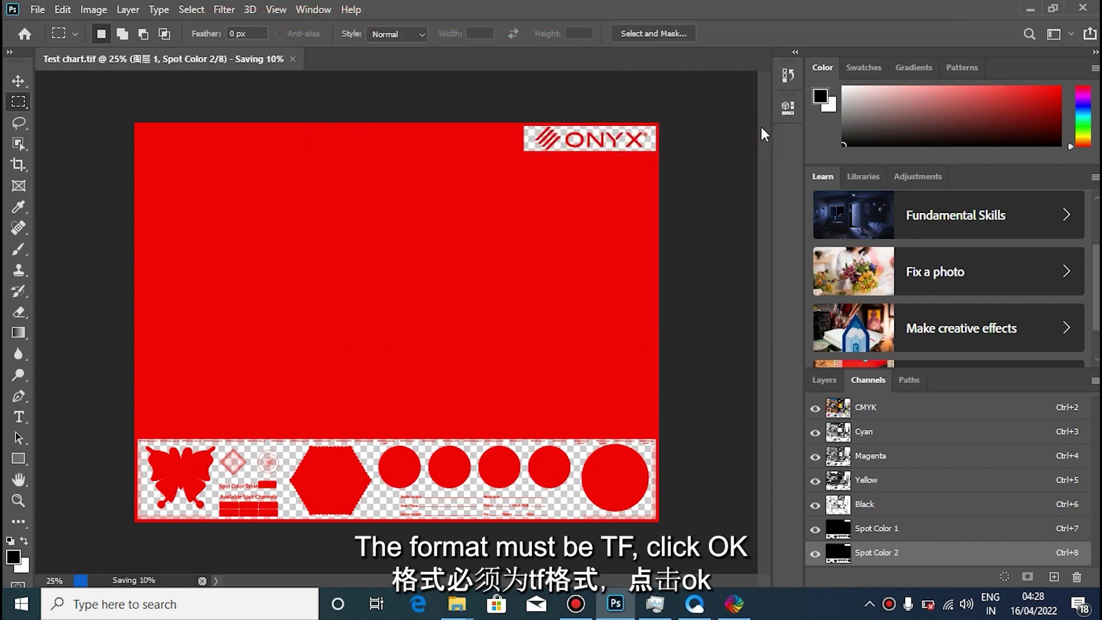
{"action": "left_click", "coordinate": [1038, 8]}
{"action": "left_click", "coordinate": [1008, 35]}
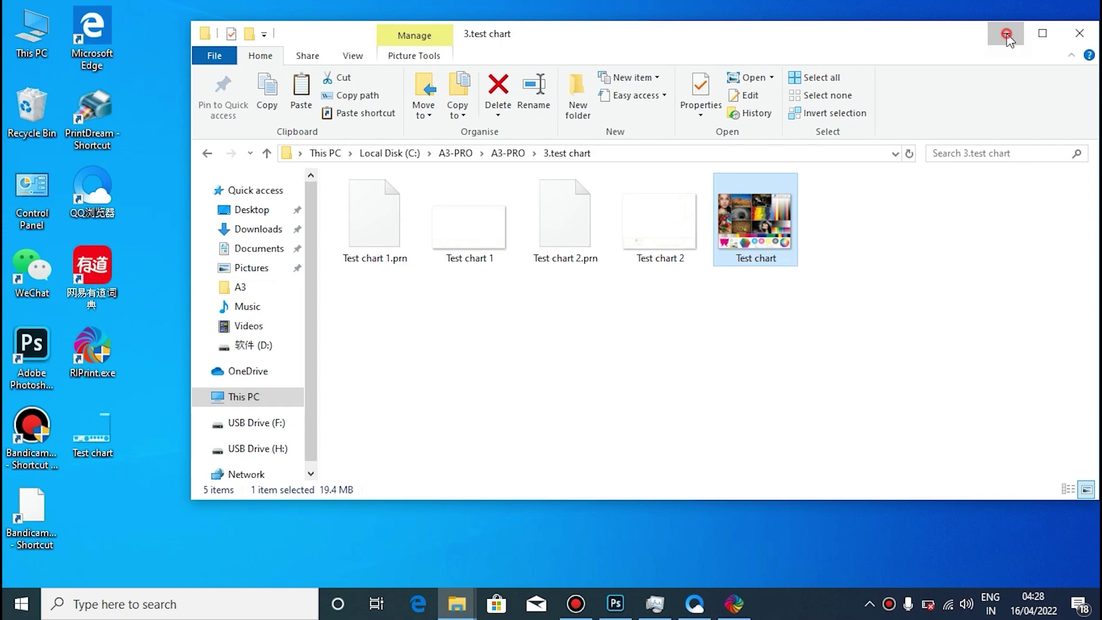
Step: Import Desktop's Test chart into RIPrint at its original size, 219.96 × 167.39 mm
{"action": "left_click", "coordinate": [733, 602]}
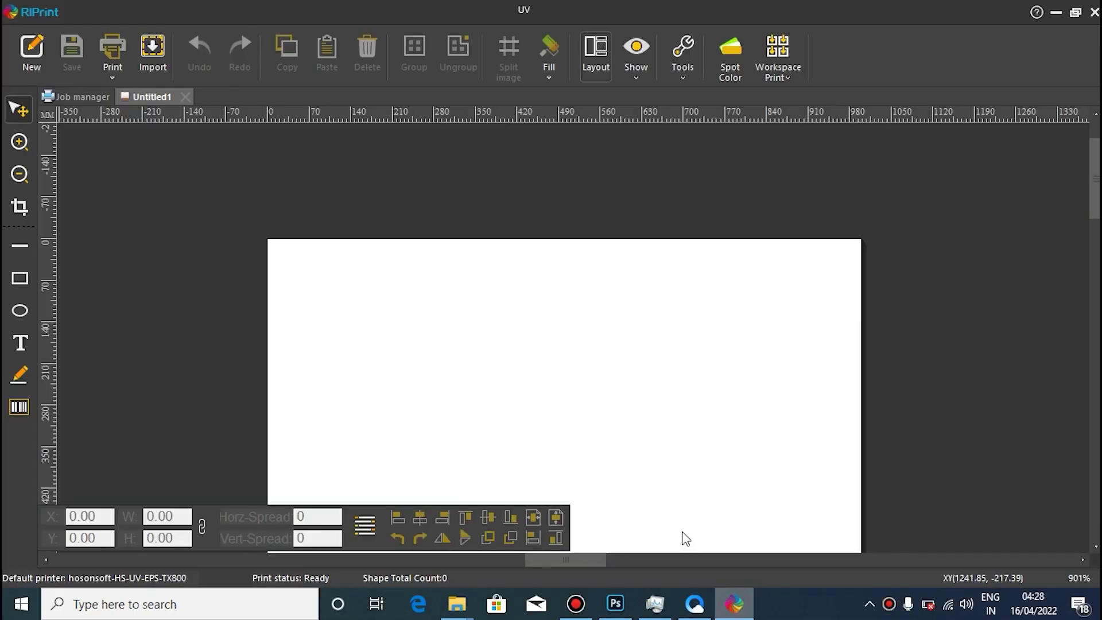
{"action": "left_click", "coordinate": [152, 54]}
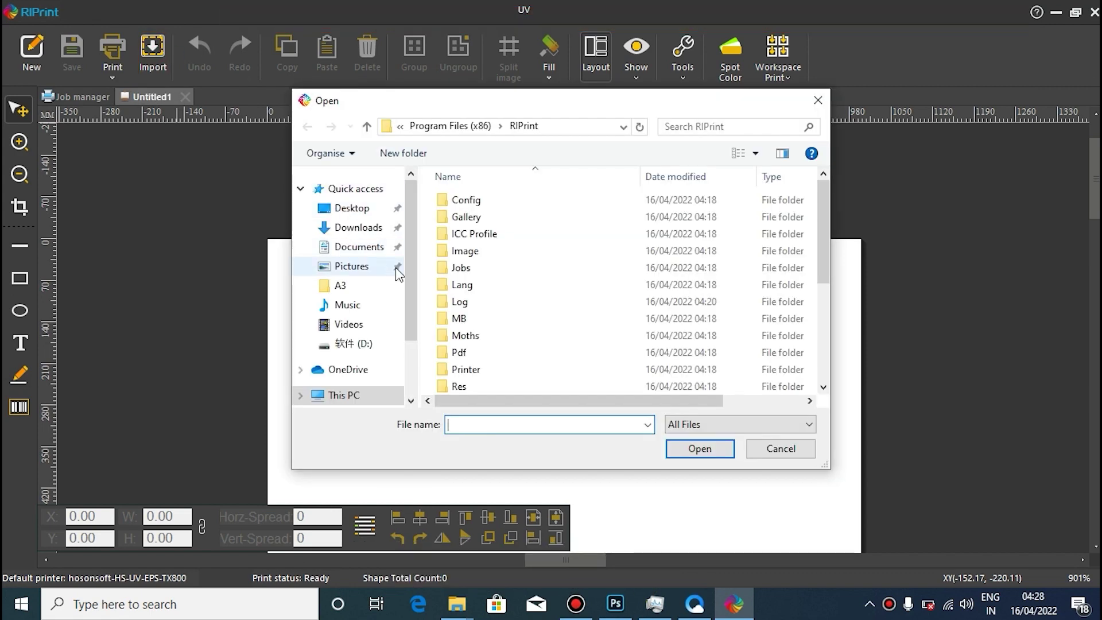
{"action": "left_click", "coordinate": [350, 209]}
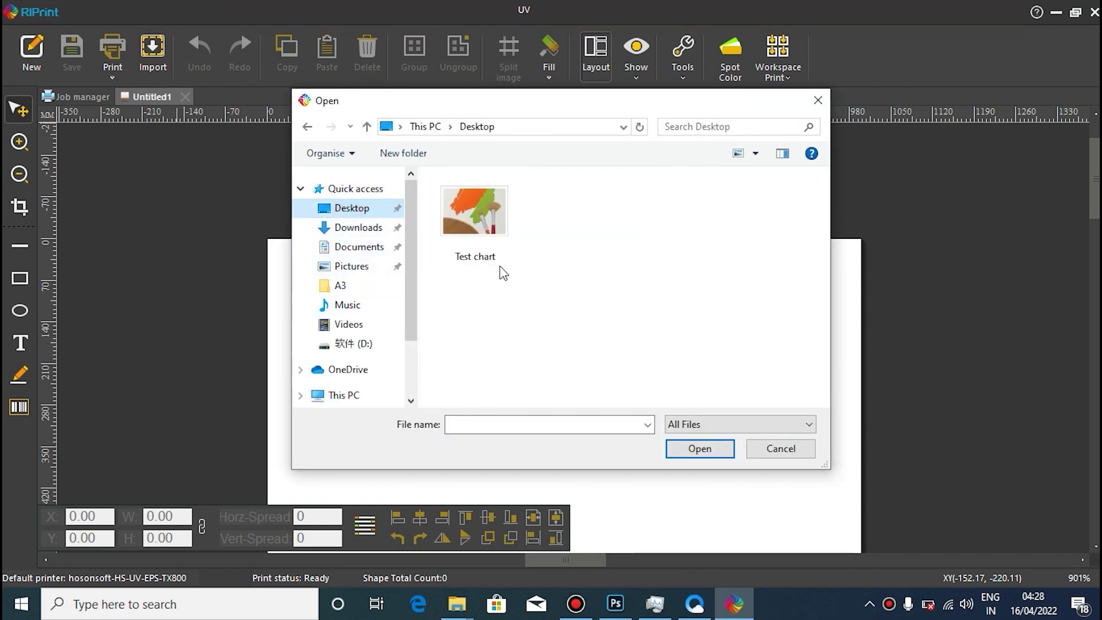
{"action": "left_click", "coordinate": [488, 252]}
{"action": "left_click", "coordinate": [701, 449]}
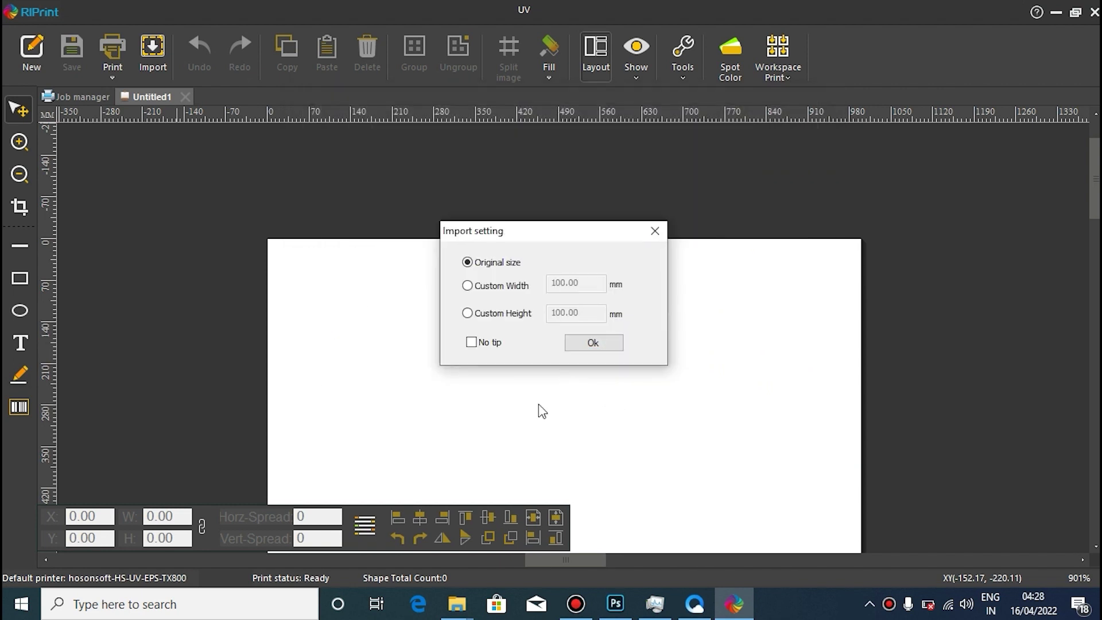
{"action": "left_click", "coordinate": [594, 346]}
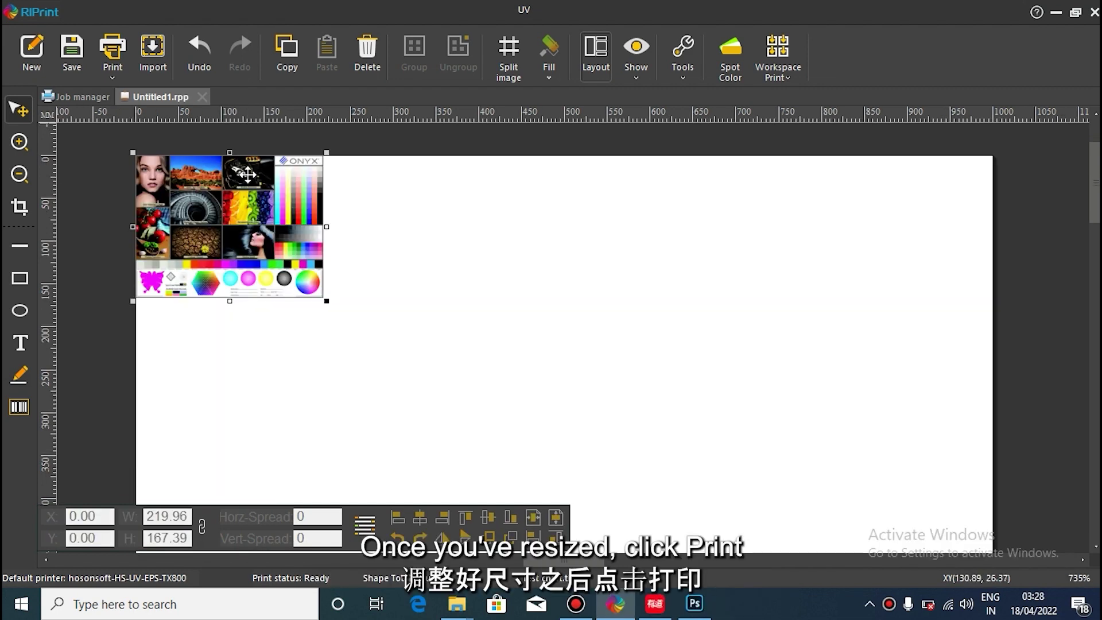
Step: In the print settings, keep the Solution pass mode at 16pass
{"action": "left_click", "coordinate": [114, 51]}
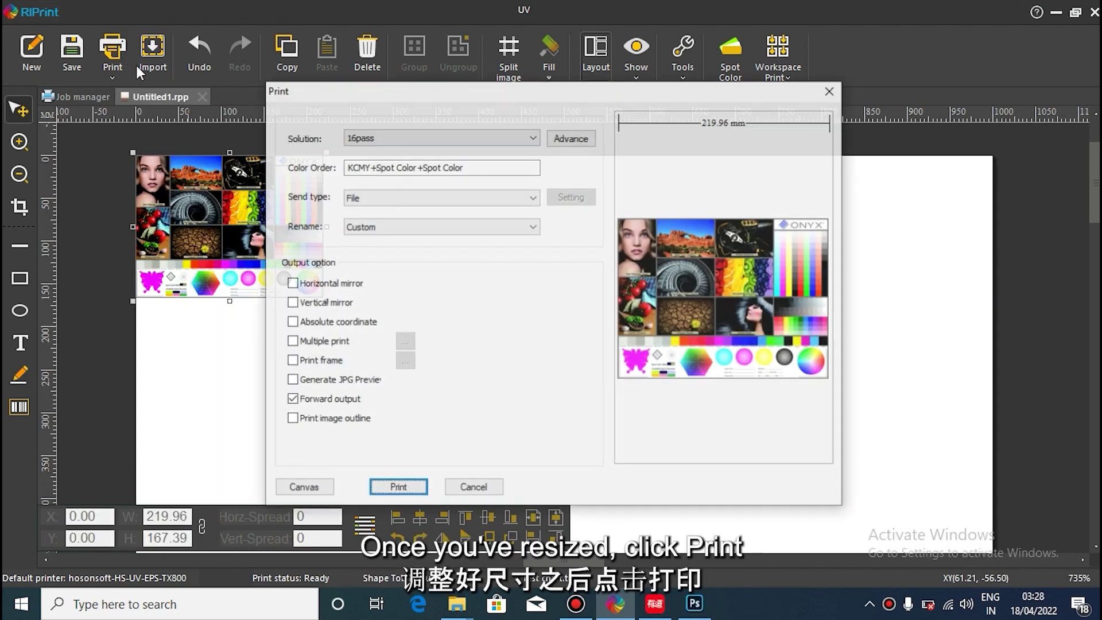
{"action": "left_click", "coordinate": [478, 138]}
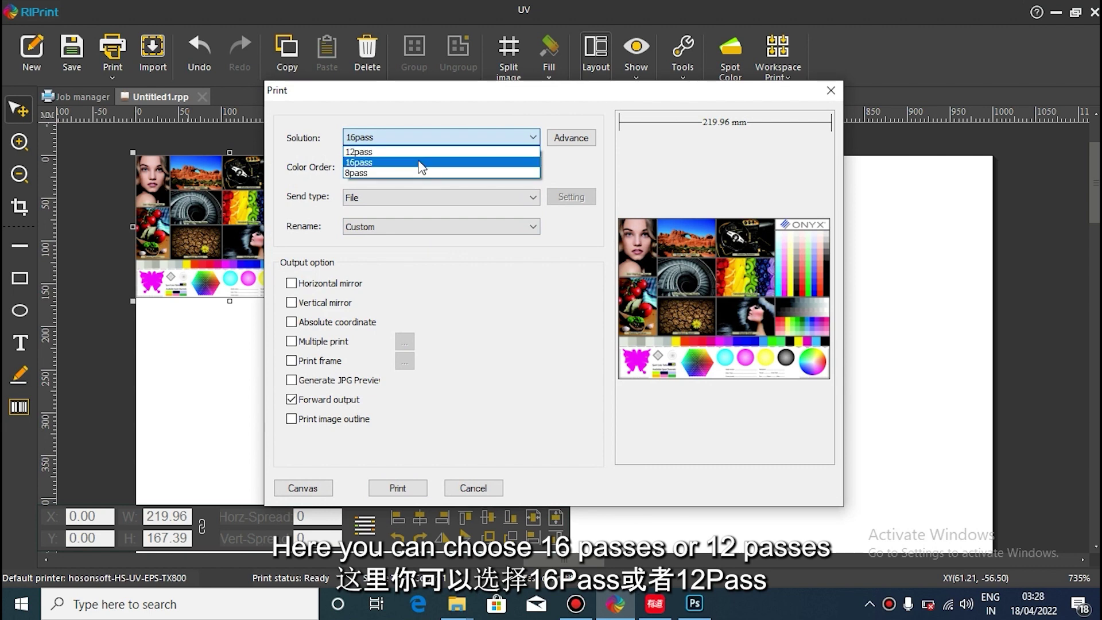
{"action": "left_click", "coordinate": [422, 163]}
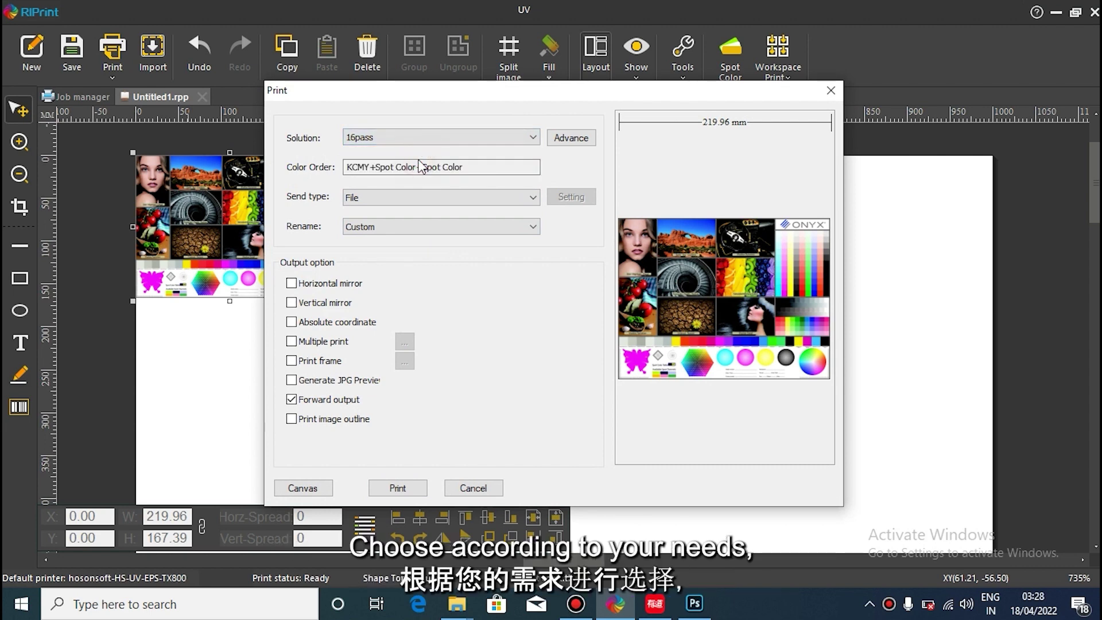
Step: Print the job to a file named 222.prn on the Desktop
{"action": "left_click", "coordinate": [396, 489]}
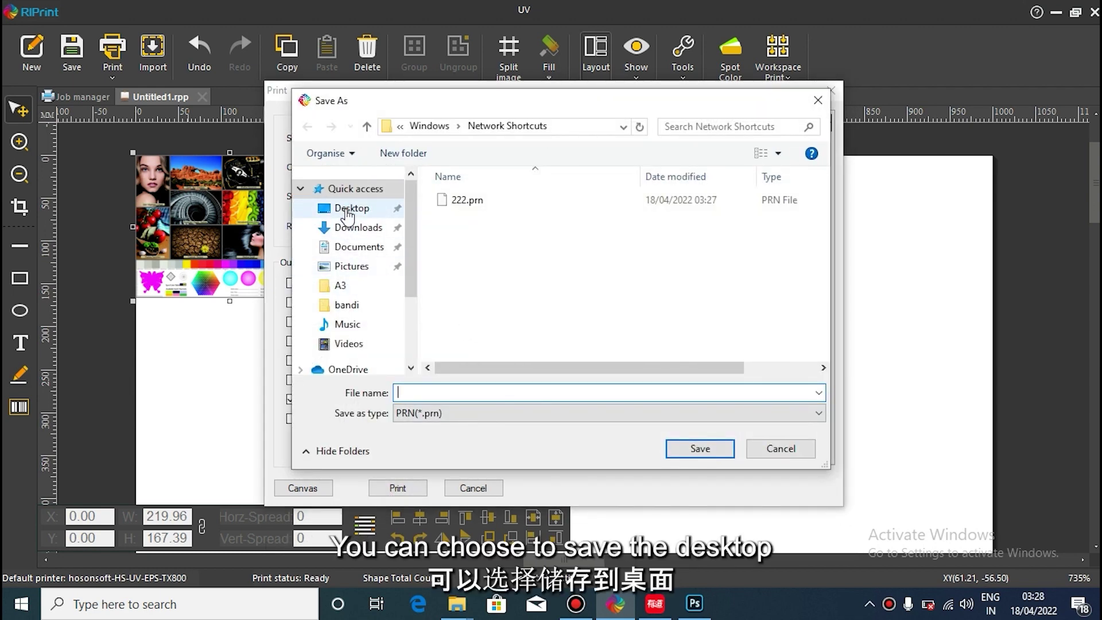
{"action": "left_click", "coordinate": [347, 211]}
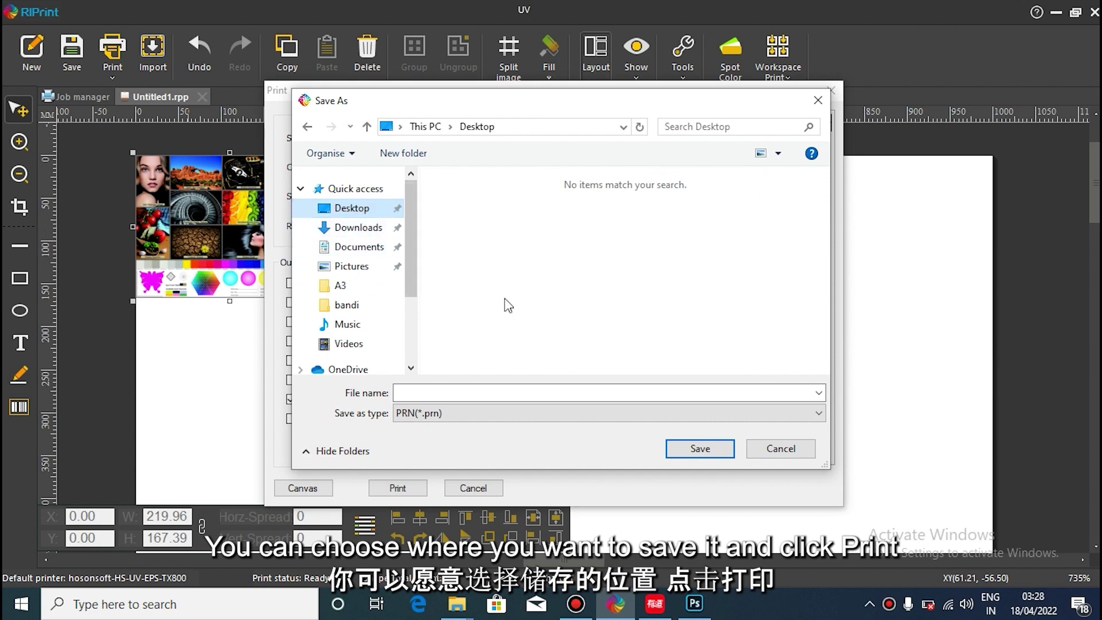
{"action": "left_click", "coordinate": [702, 456]}
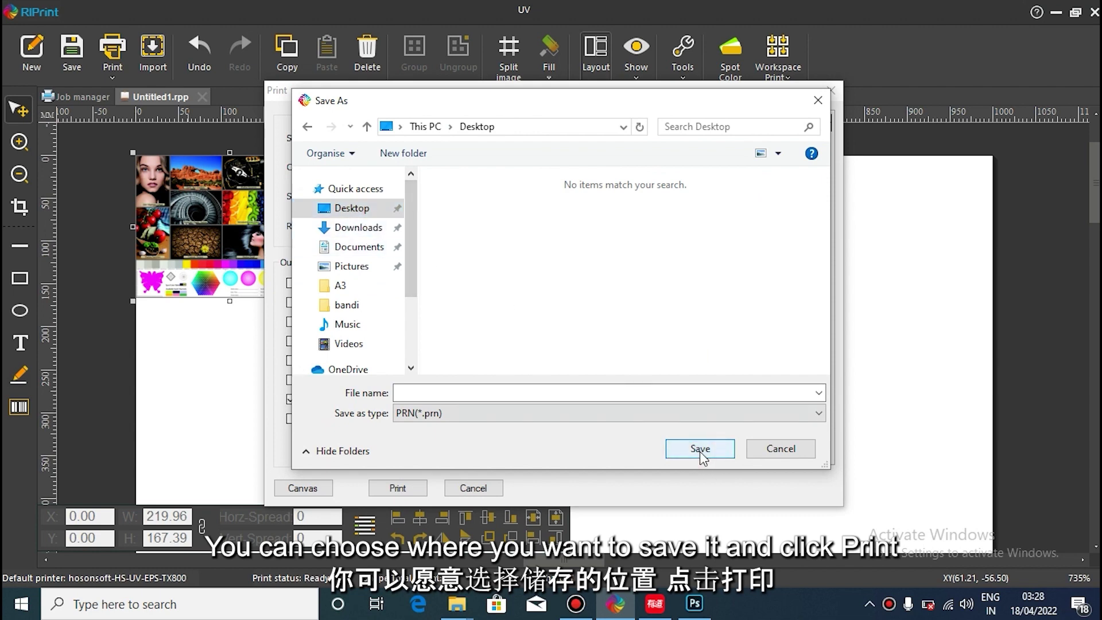
{"action": "left_click", "coordinate": [529, 392]}
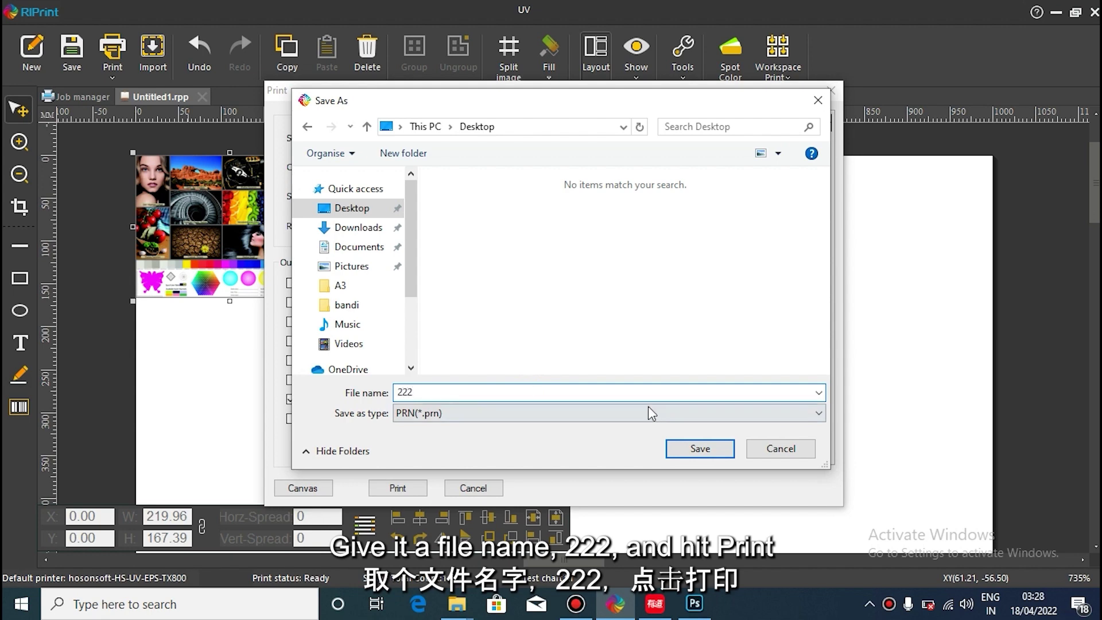
{"action": "left_click", "coordinate": [700, 448]}
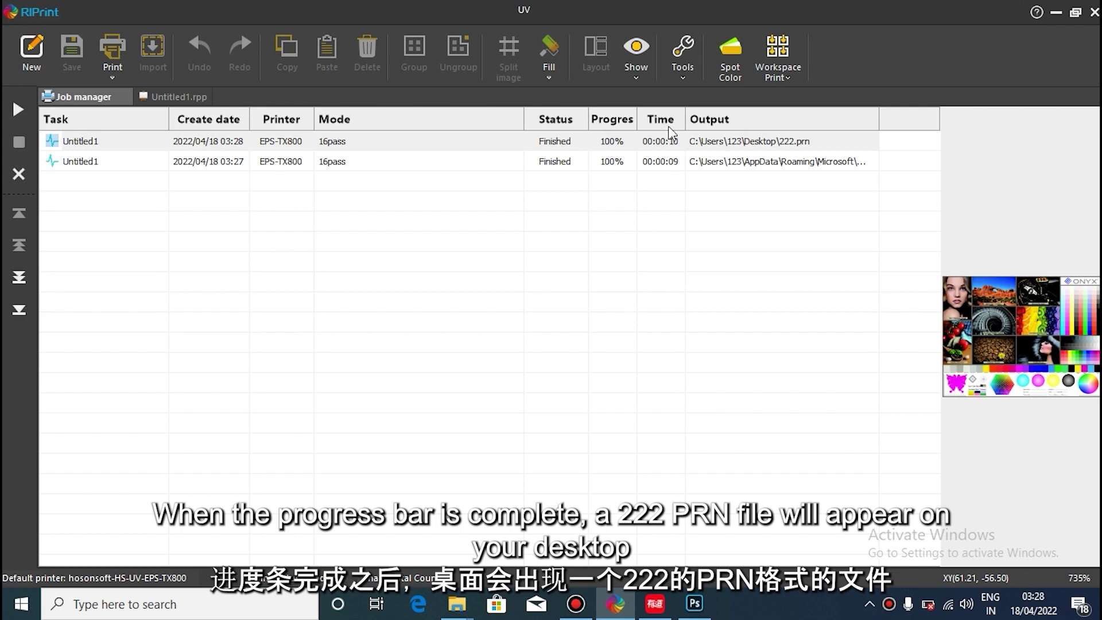
Step: Minimize RIPrint to reveal the 222.prn icon on the desktop
{"action": "left_click", "coordinate": [1060, 17]}
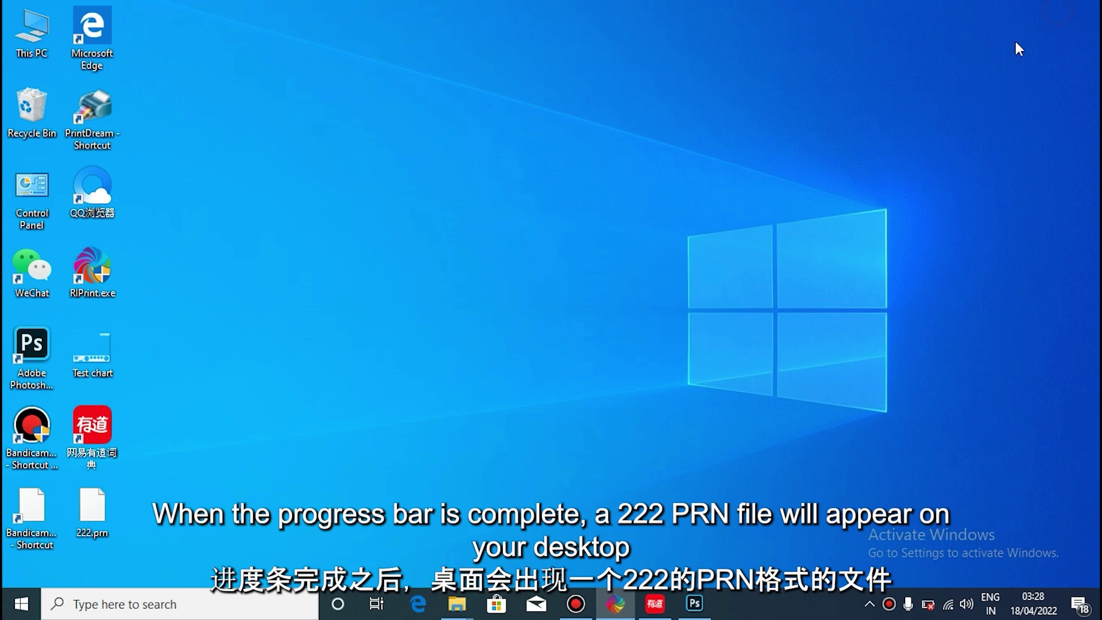